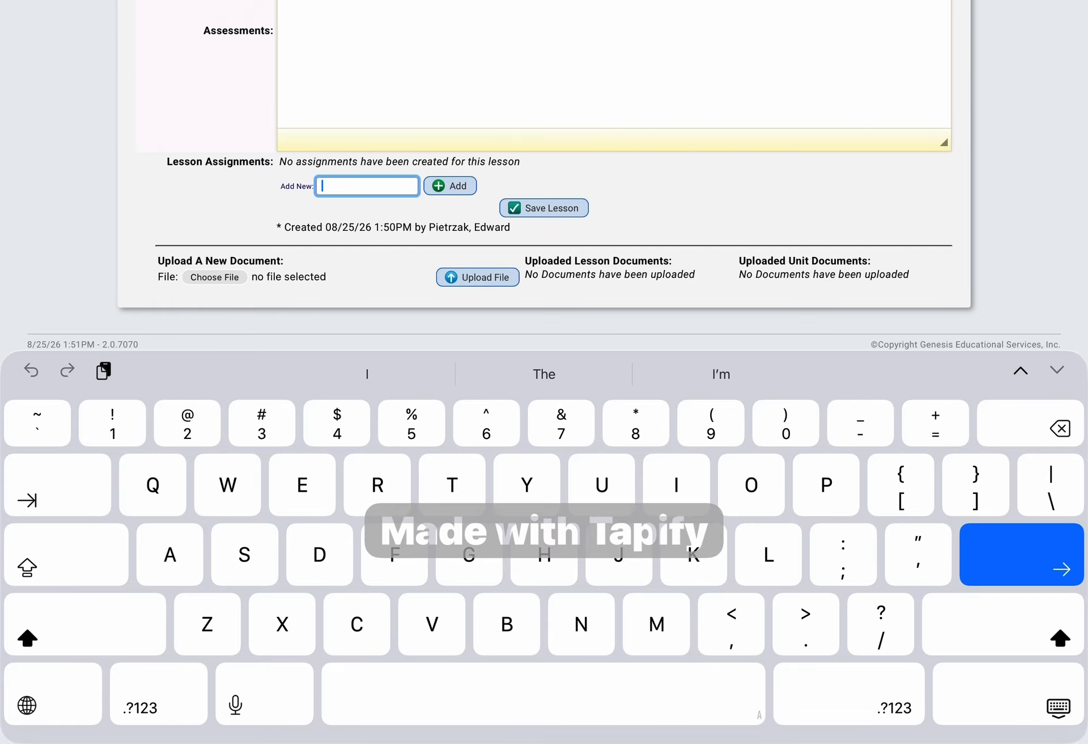
Step: Add a new lesson assignment named "Test STEM" to the lesson plan
type("Tes")
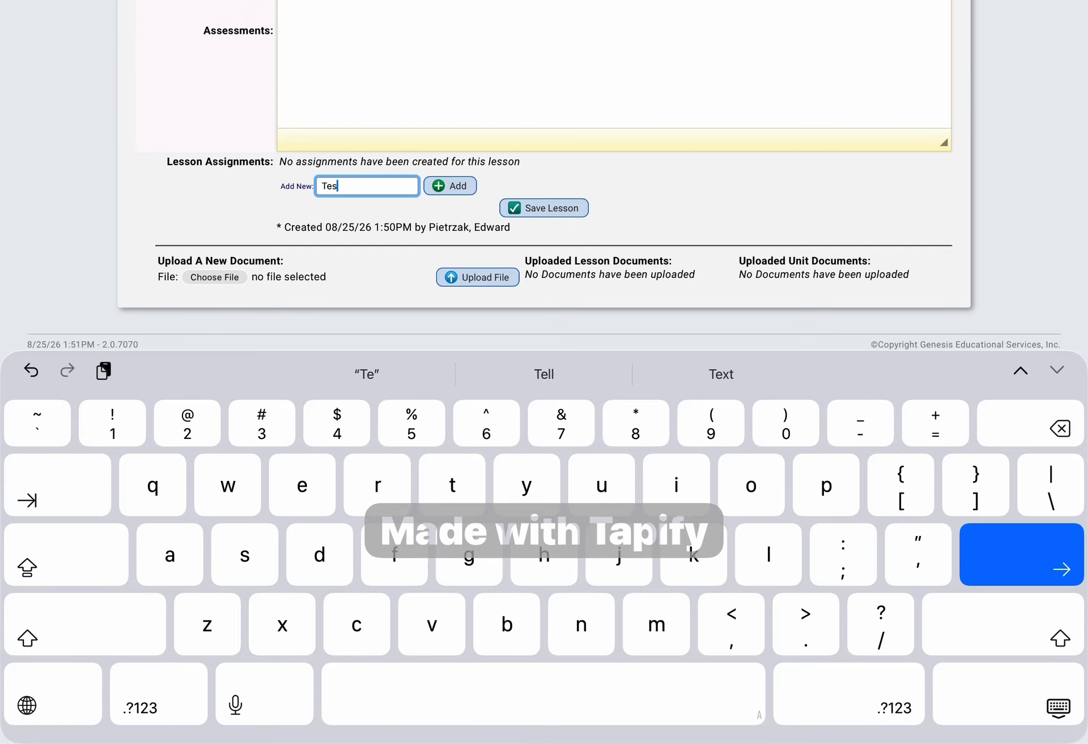
type("t")
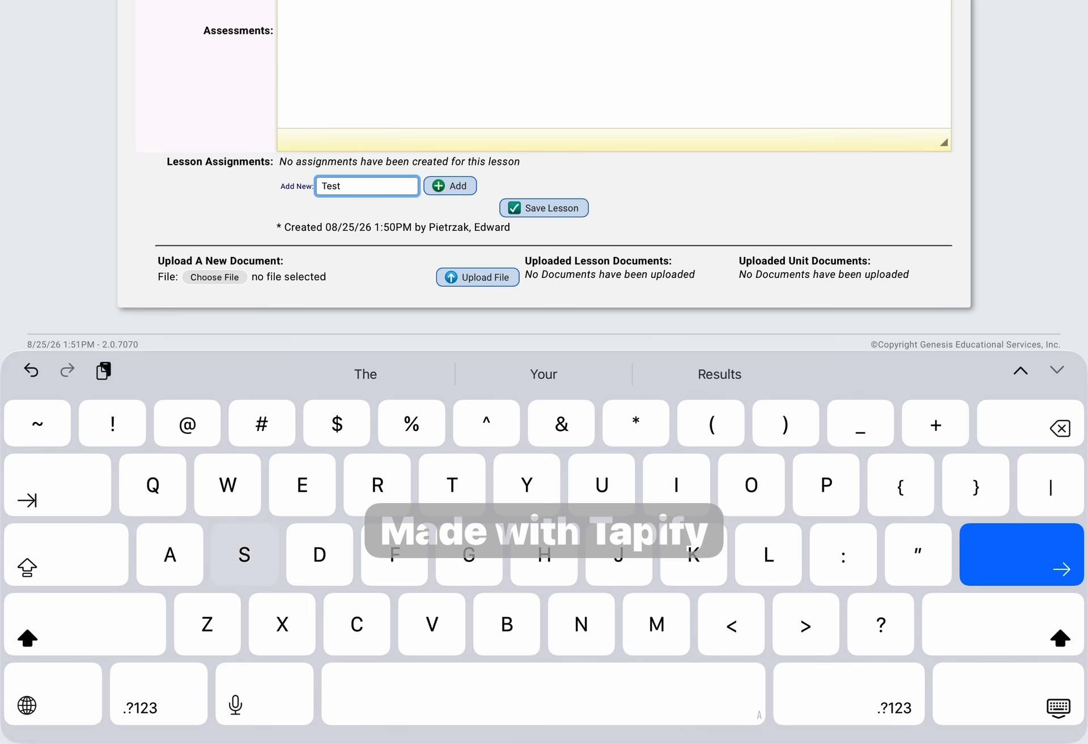
type(" STEM")
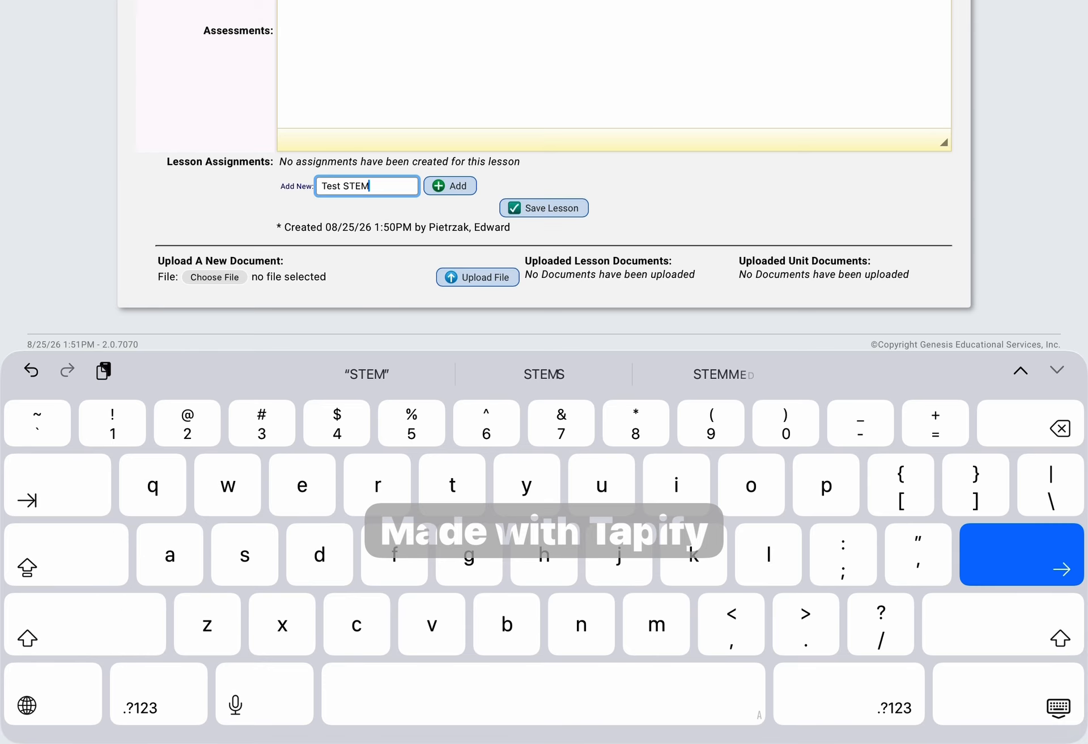
key("Return")
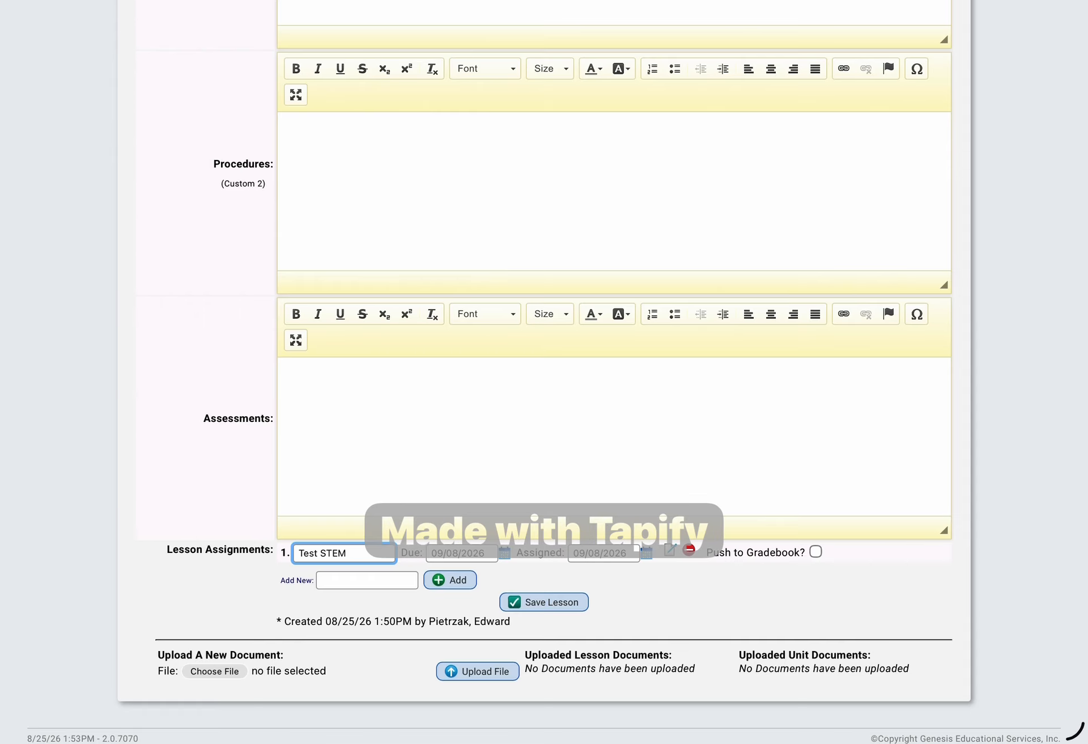
Step: Push the Test STEM assignment to the gradebook with category Homework and grade type Numeric, and enable it for parents
left_click(815, 551)
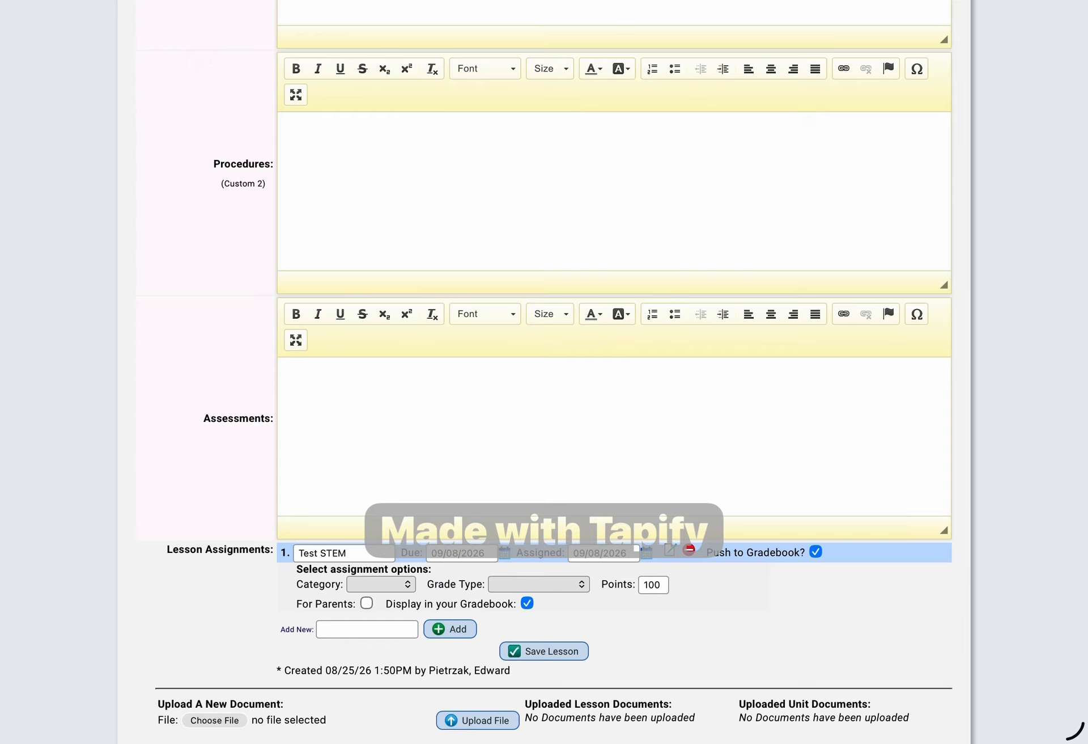
left_click(381, 584)
left_click(342, 510)
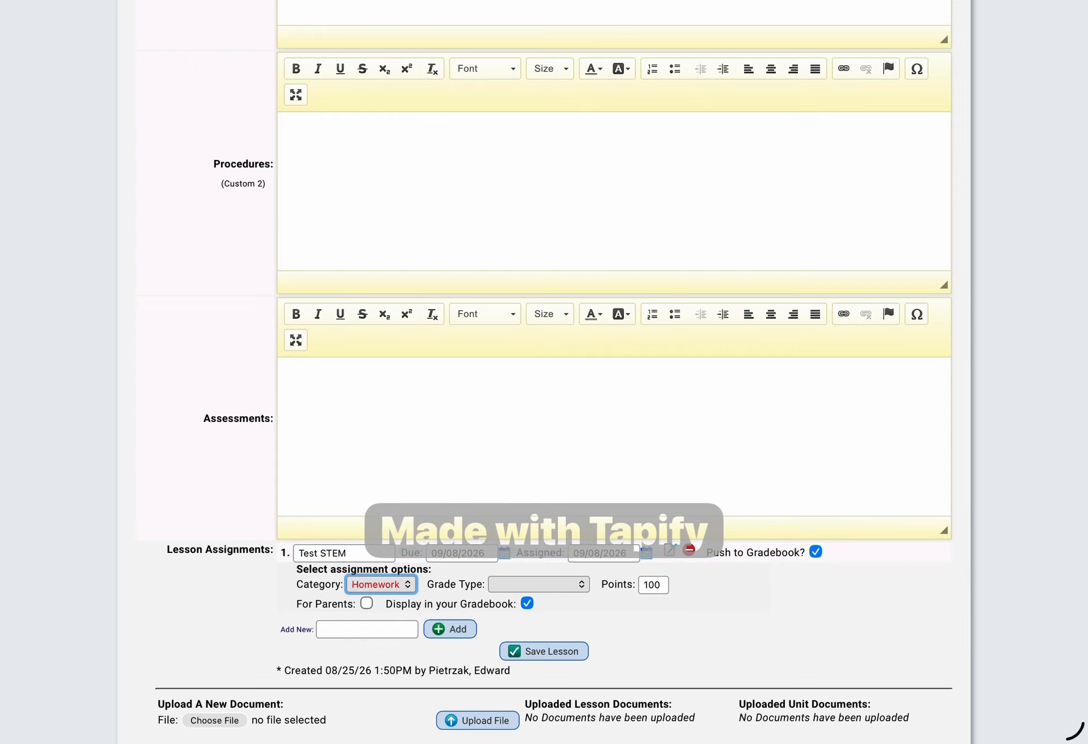
left_click(538, 584)
left_click(499, 331)
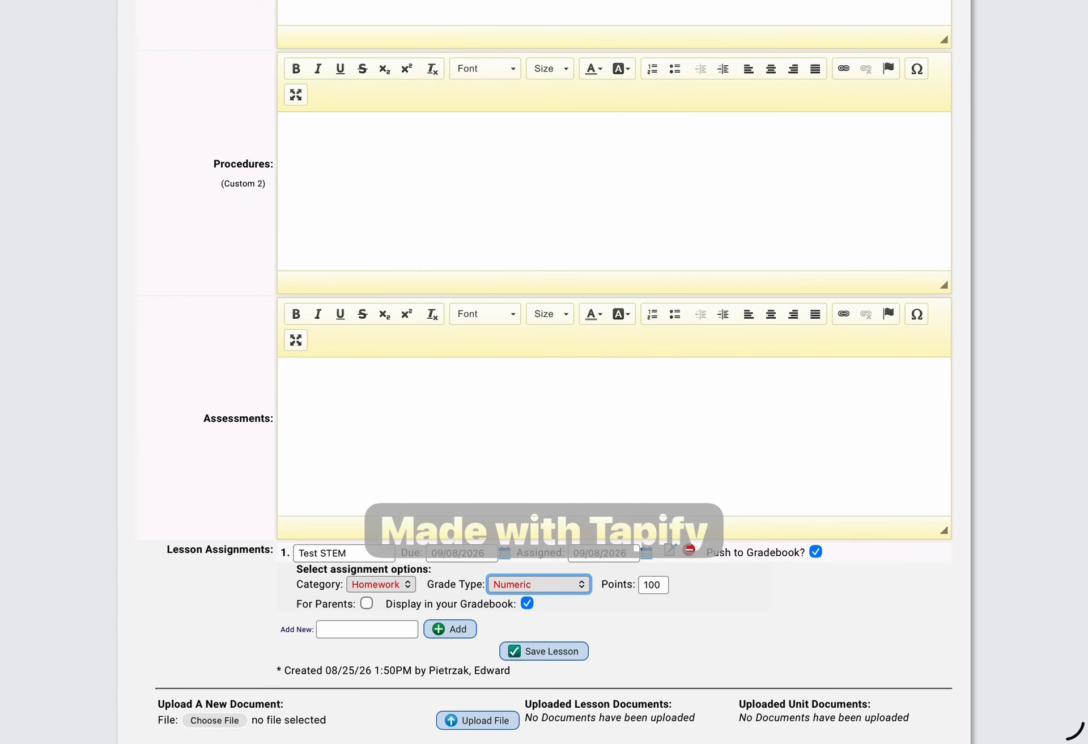
scroll(544, 374, "down", 1)
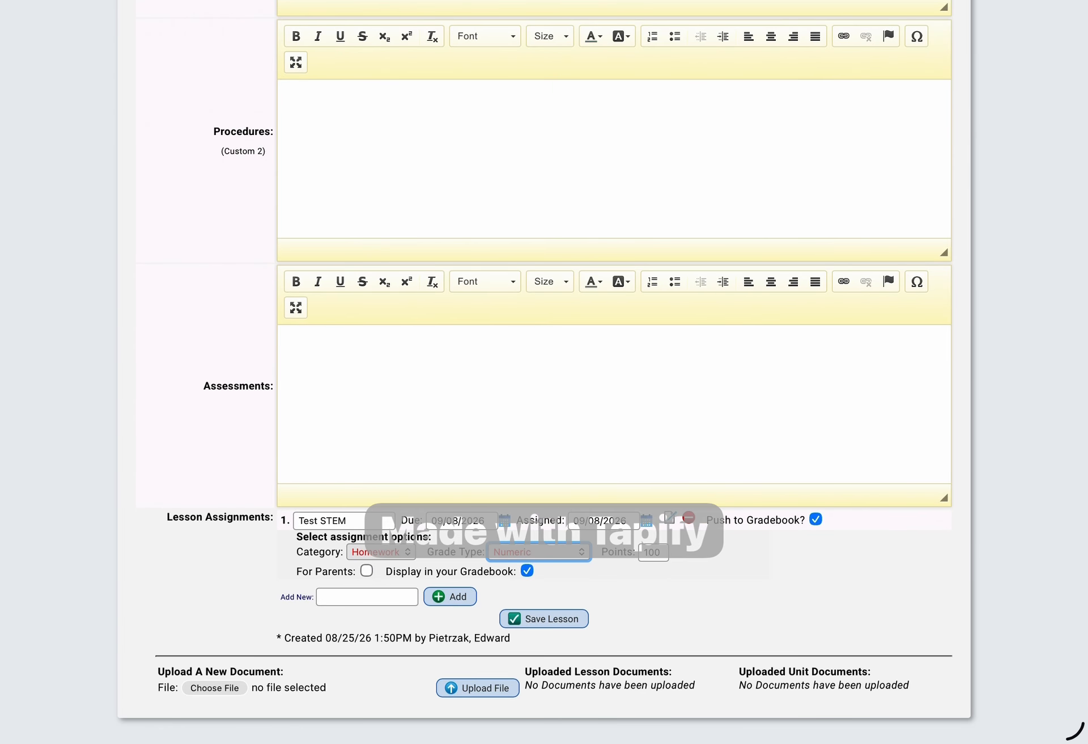
left_click(366, 571)
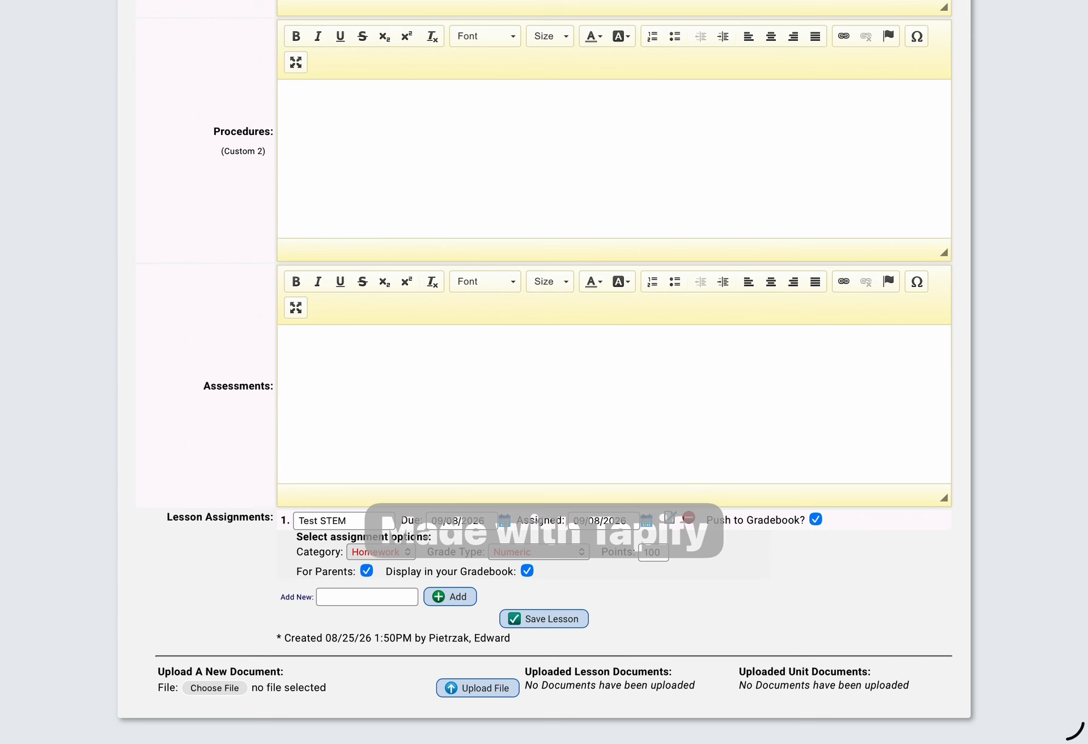
Step: Go to the lesson calendar and start a lesson search for STEM 7 (613/2) on 09/10/2026
scroll(544, 372, "up", 10)
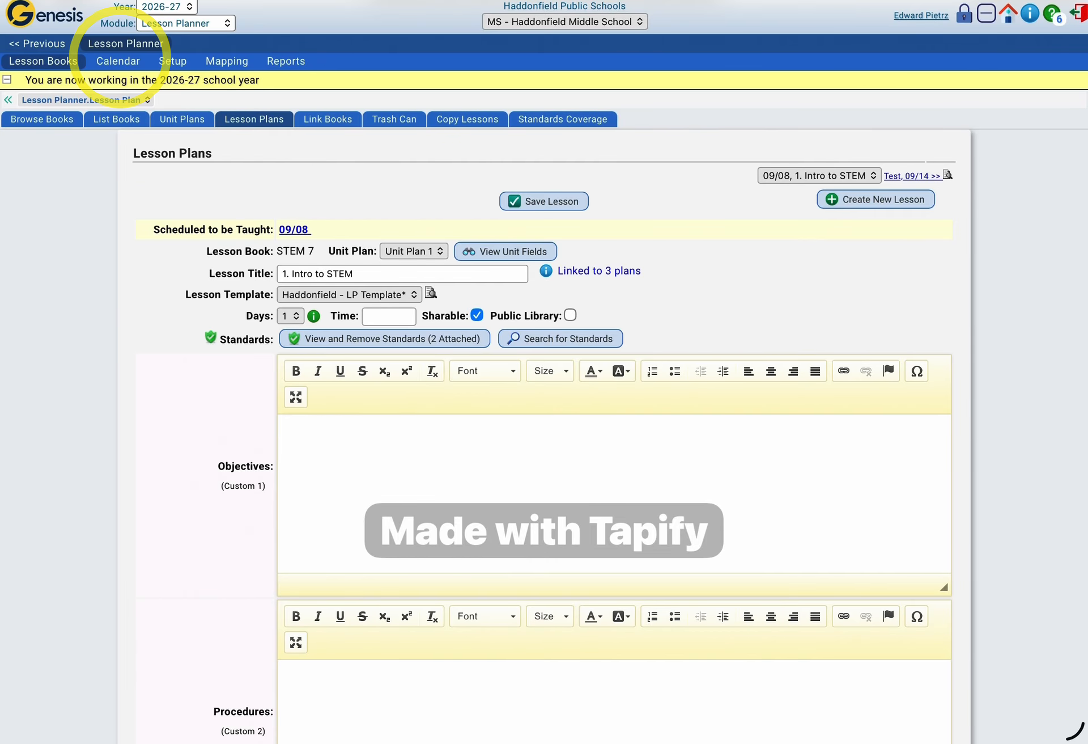
left_click(118, 60)
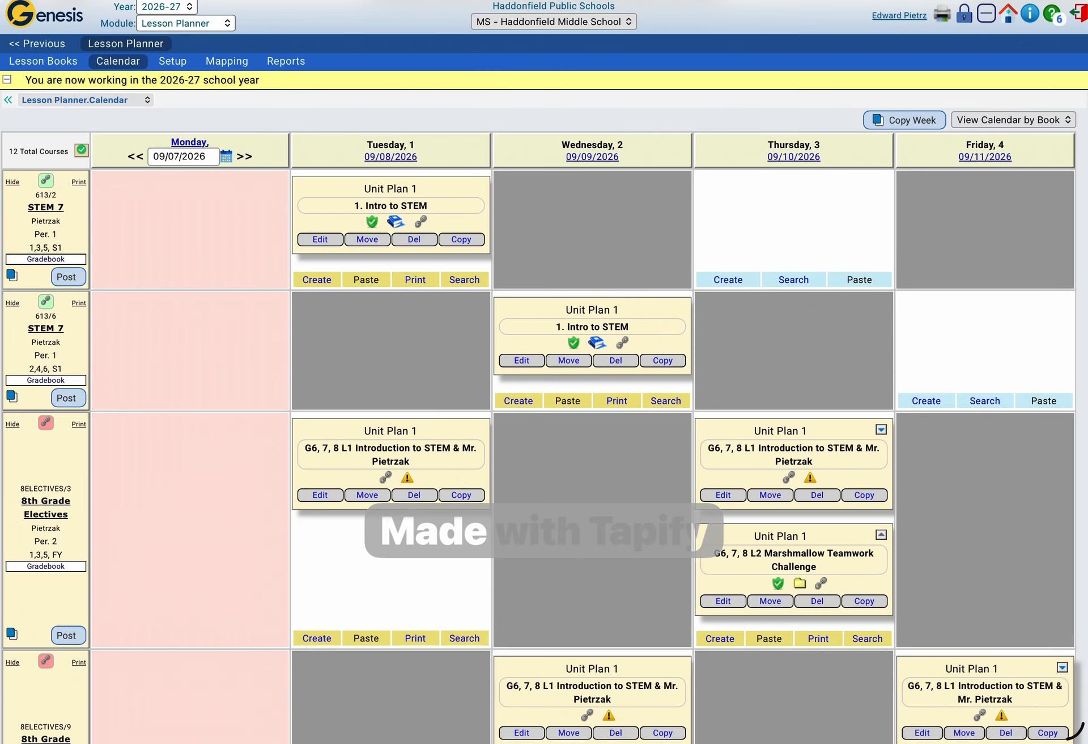
left_click(793, 277)
scroll(788, 277, "down", 1)
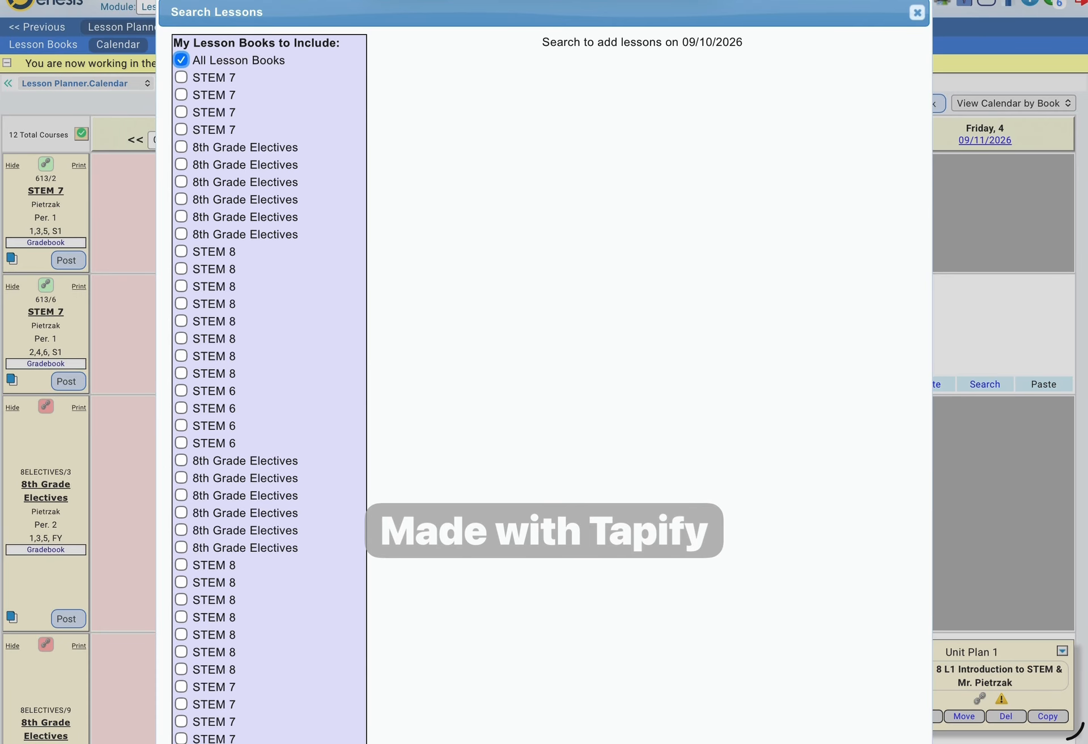
Step: Limit the lesson search to five books: one STEM 7, two 8th Grade Electives and two STEM 8
left_click(180, 94)
scroll(544, 371, "down", 1)
left_click(181, 182)
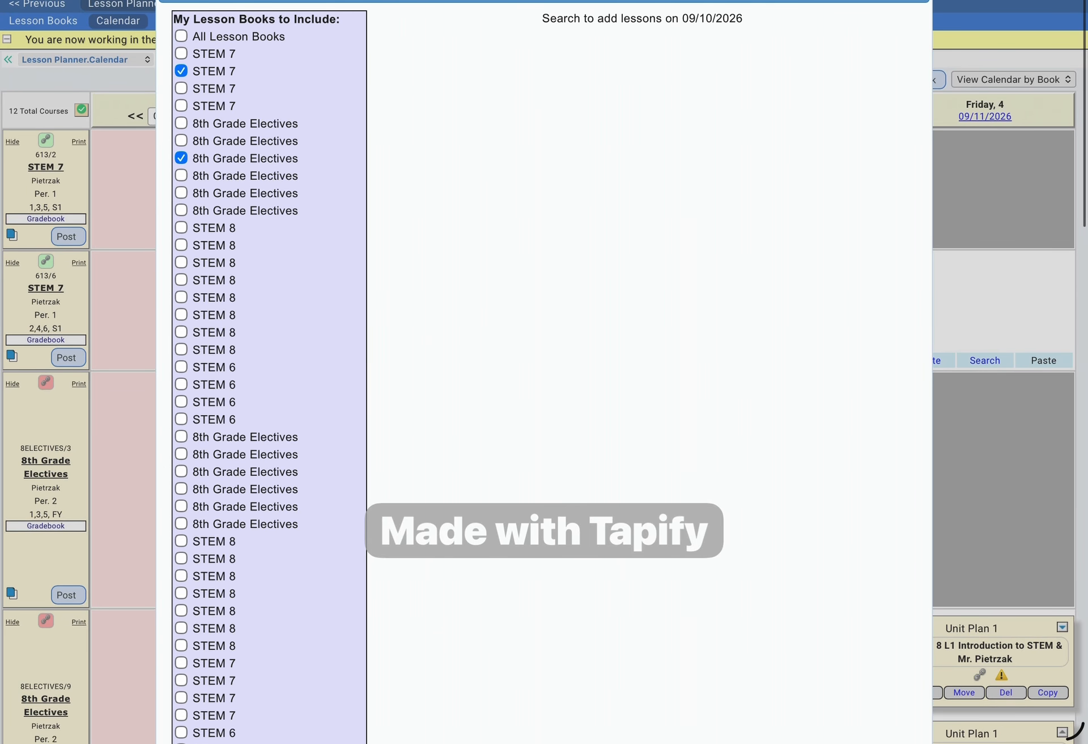
left_click(181, 332)
scroll(544, 372, "down", 2)
left_click(180, 360)
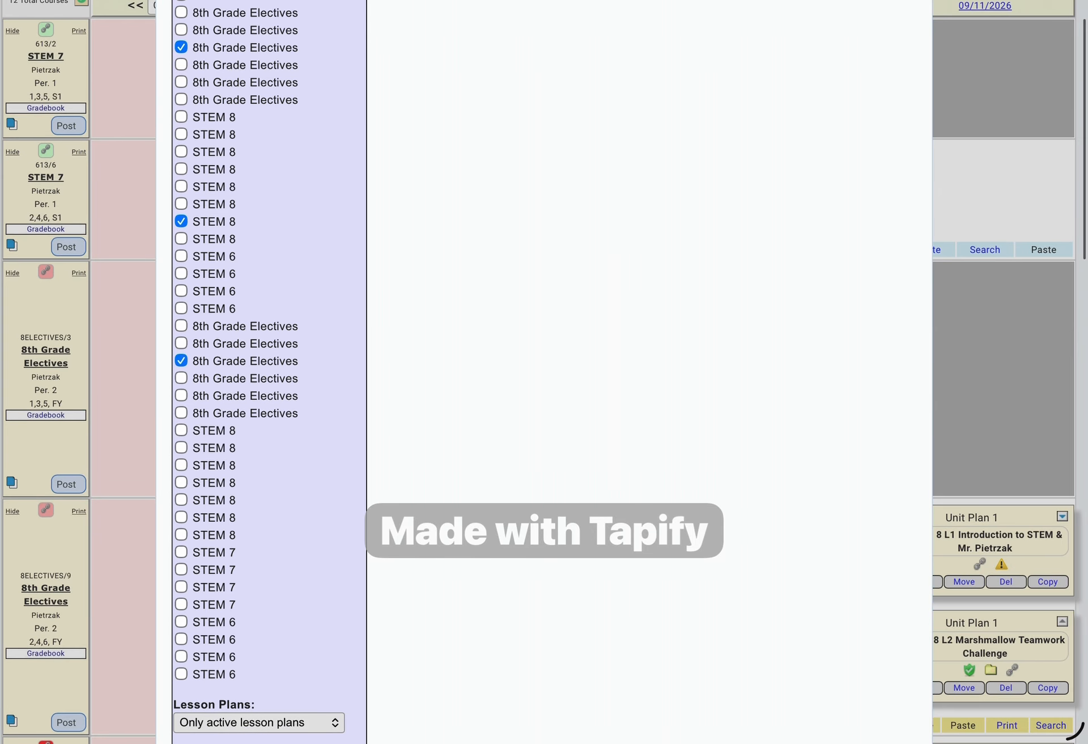
left_click(181, 499)
Step: Set the lesson search to include deleted lesson plans
scroll(544, 372, "down", 5)
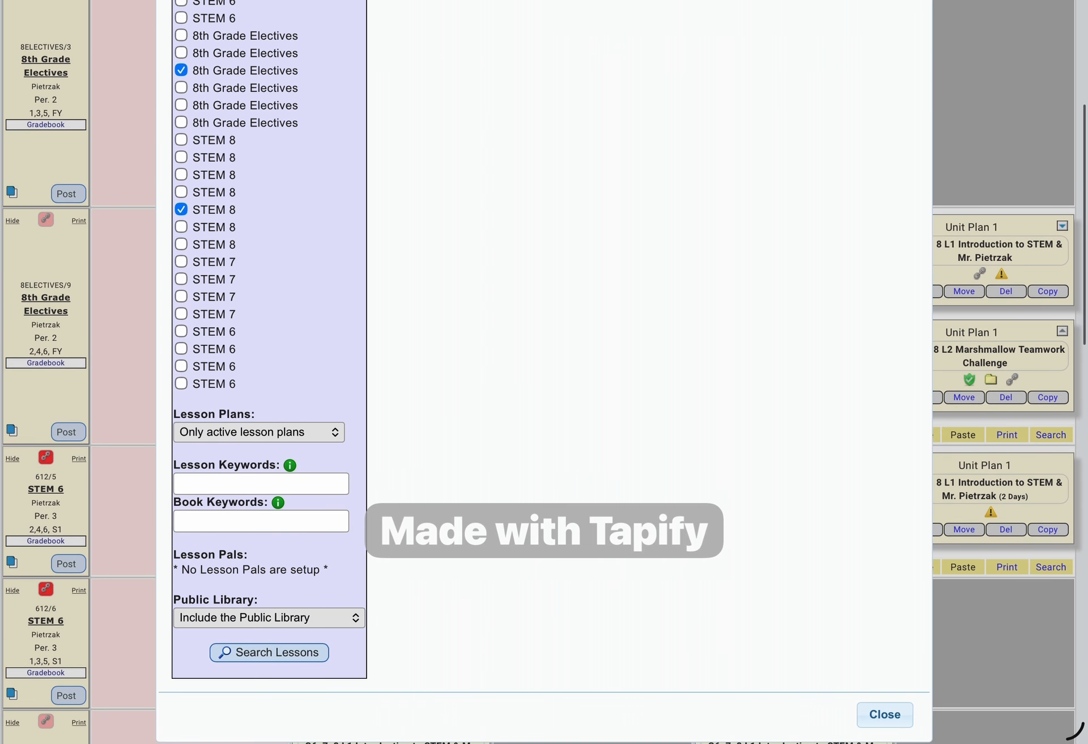
scroll(544, 372, "down", 1)
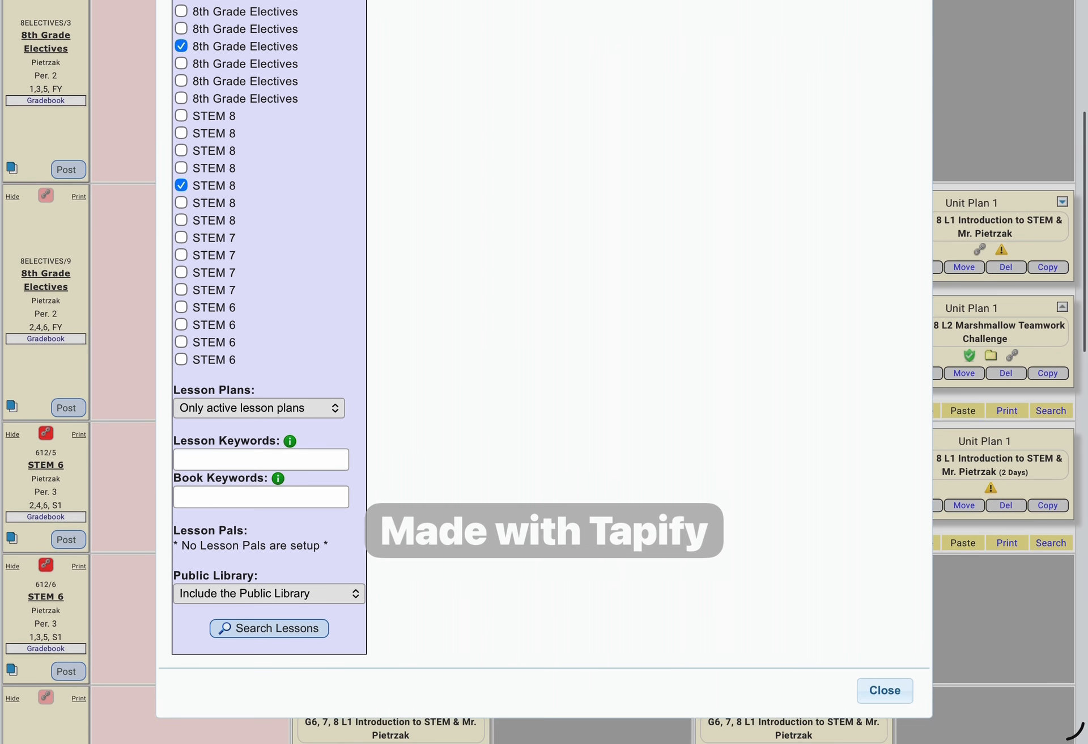
left_click(258, 407)
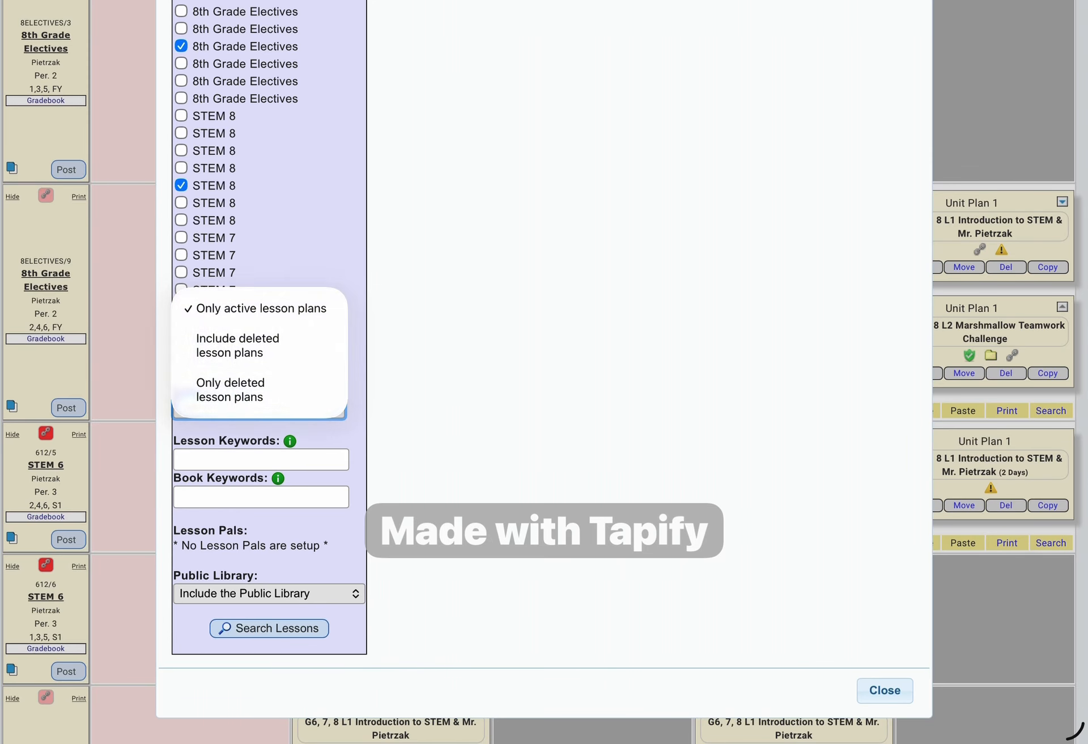
left_click(237, 345)
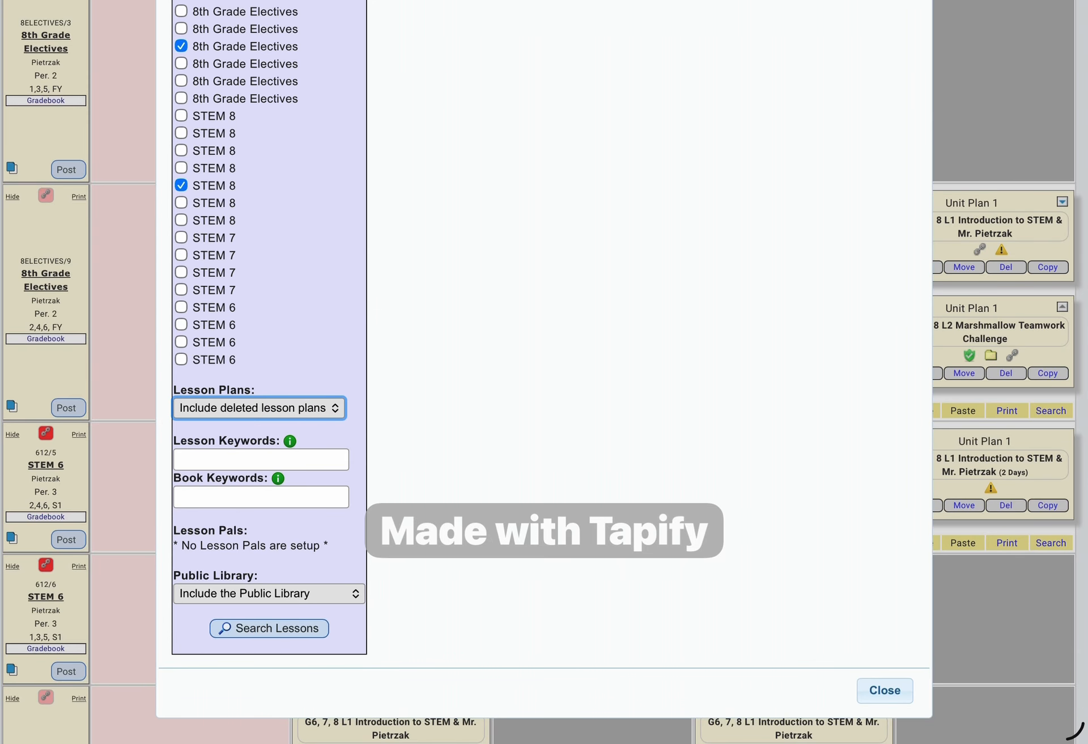
Step: Search the chosen lesson books for lessons with the keyword "Python"
left_click(261, 459)
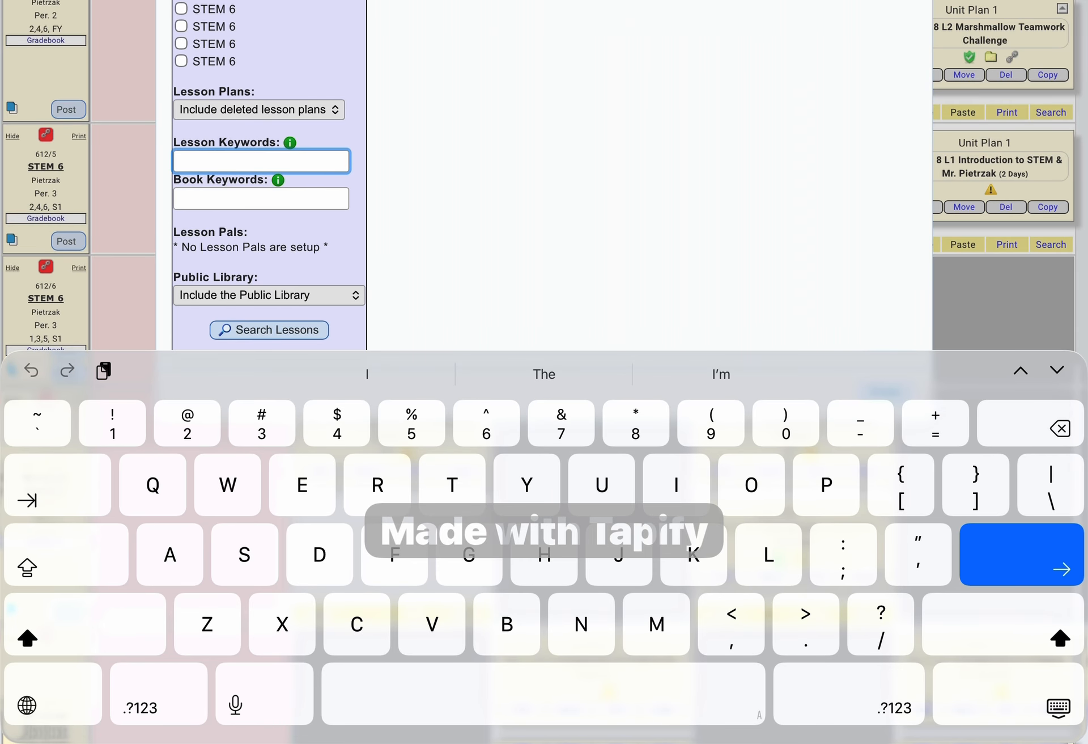
type("Py")
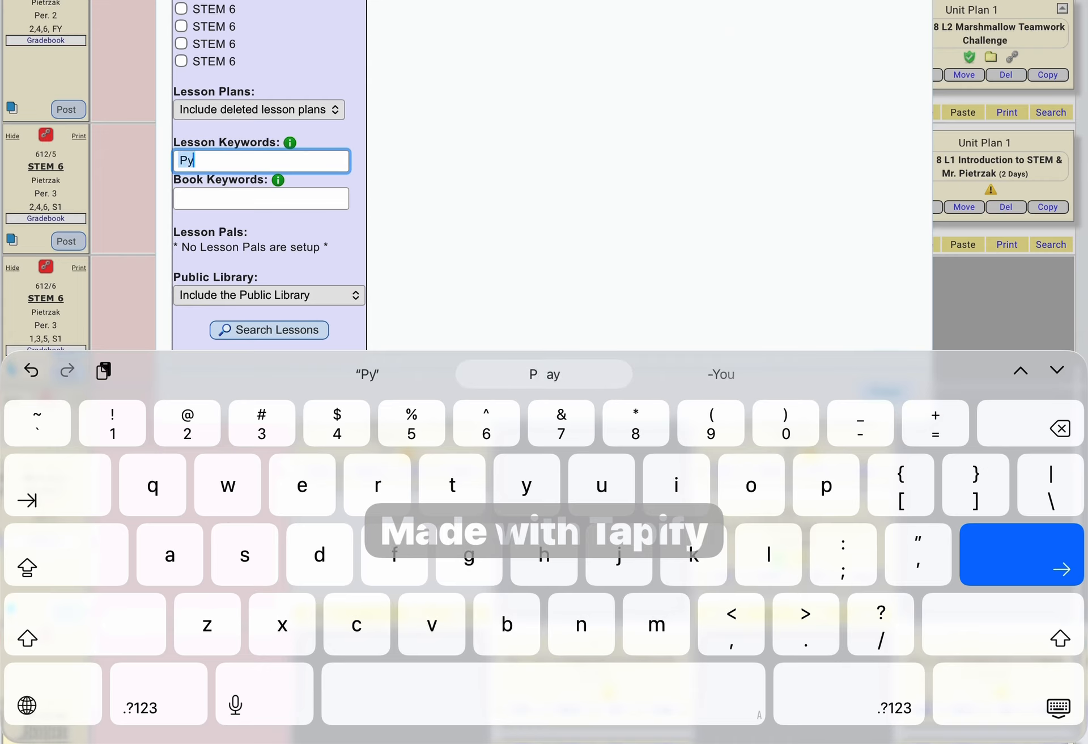
type("thon")
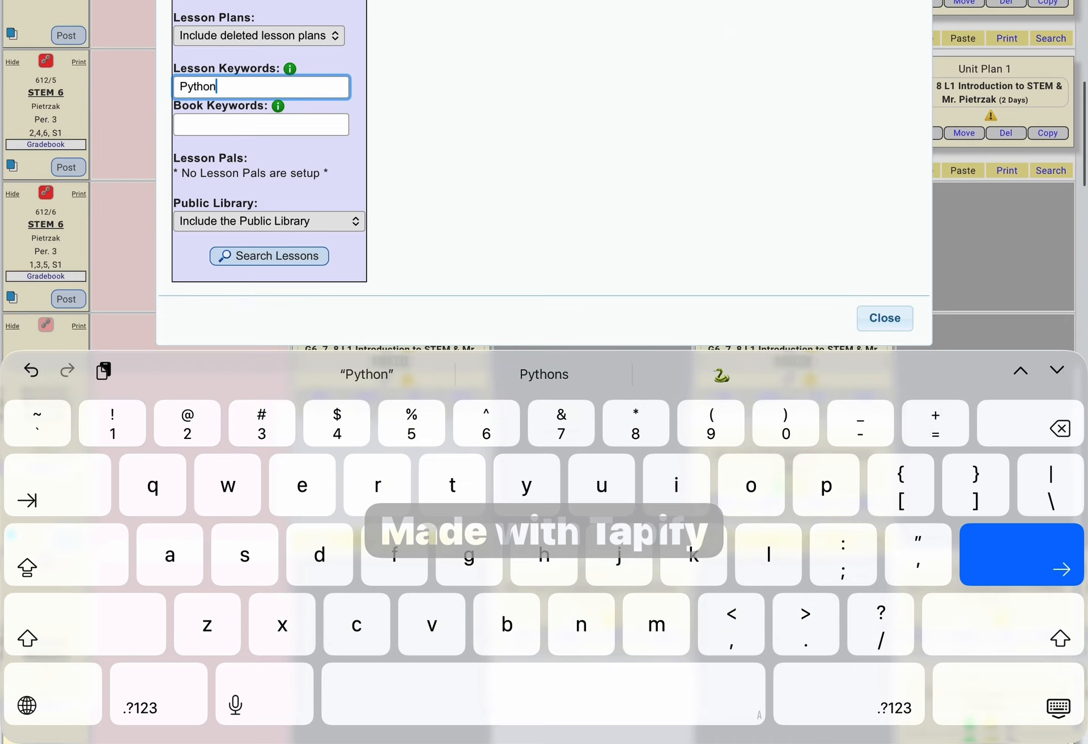
left_click(269, 256)
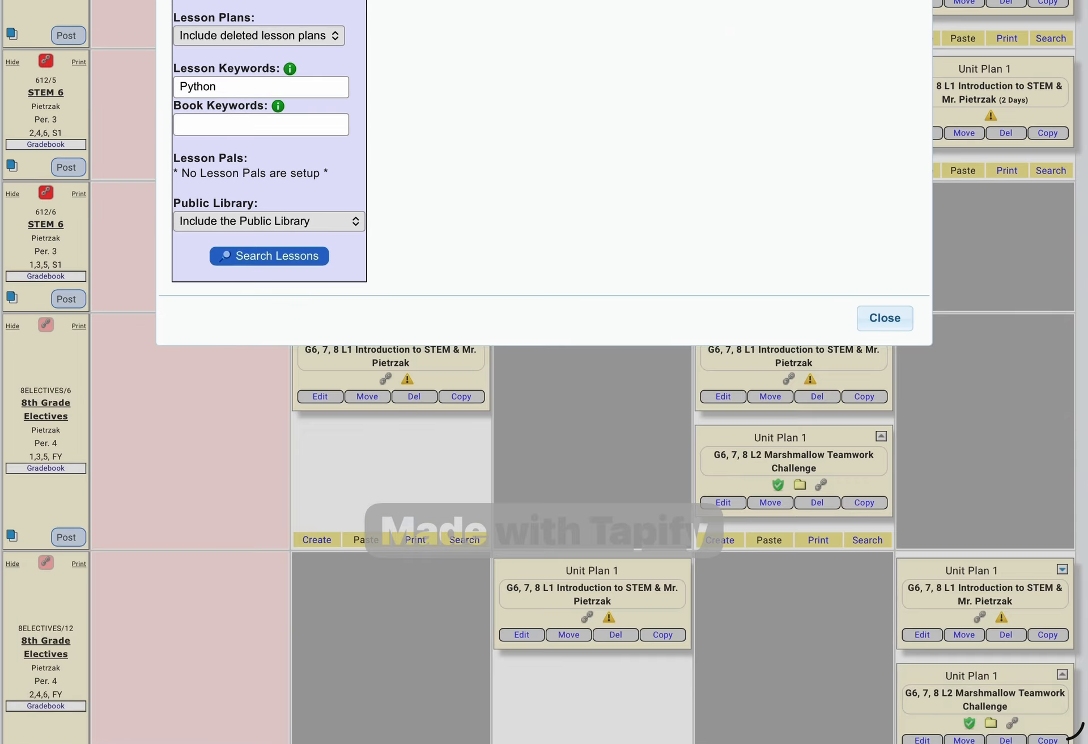
scroll(544, 371, "up", 15)
scroll(544, 372, "down", 9)
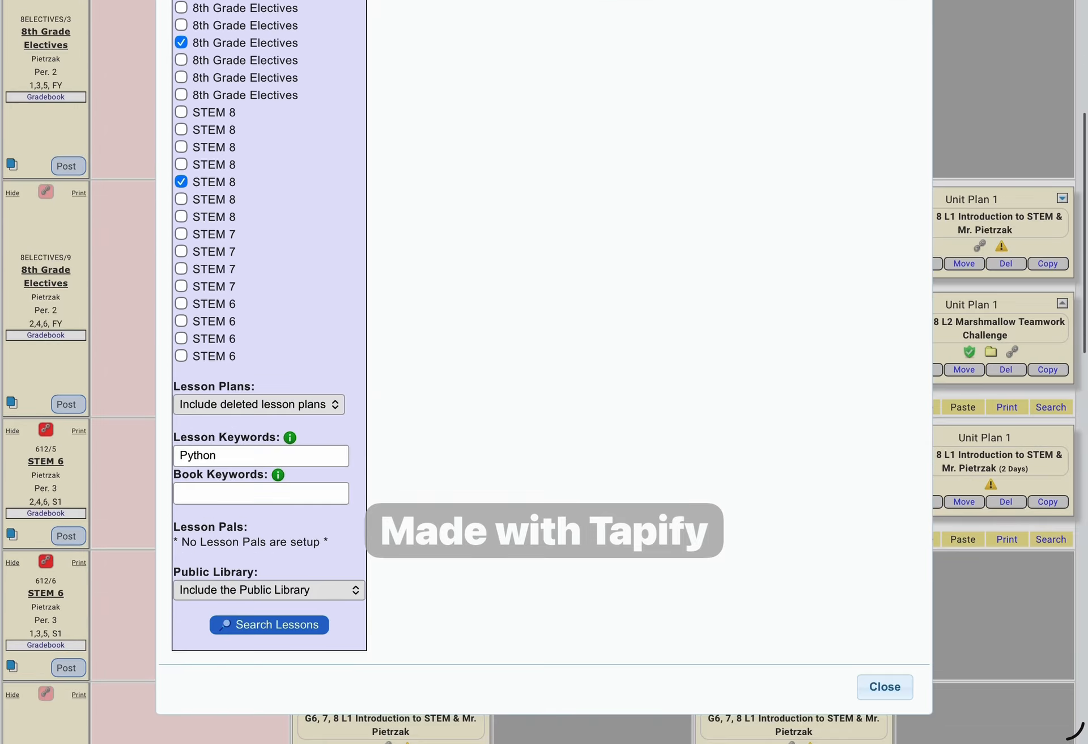
Step: Replace the lesson keyword with "Drone" and run the lesson search again
left_click(261, 456)
key("BackSpace")
key("BackSpace")
key("BackSpace")
key("BackSpace")
key("BackSpace")
key("BackSpace")
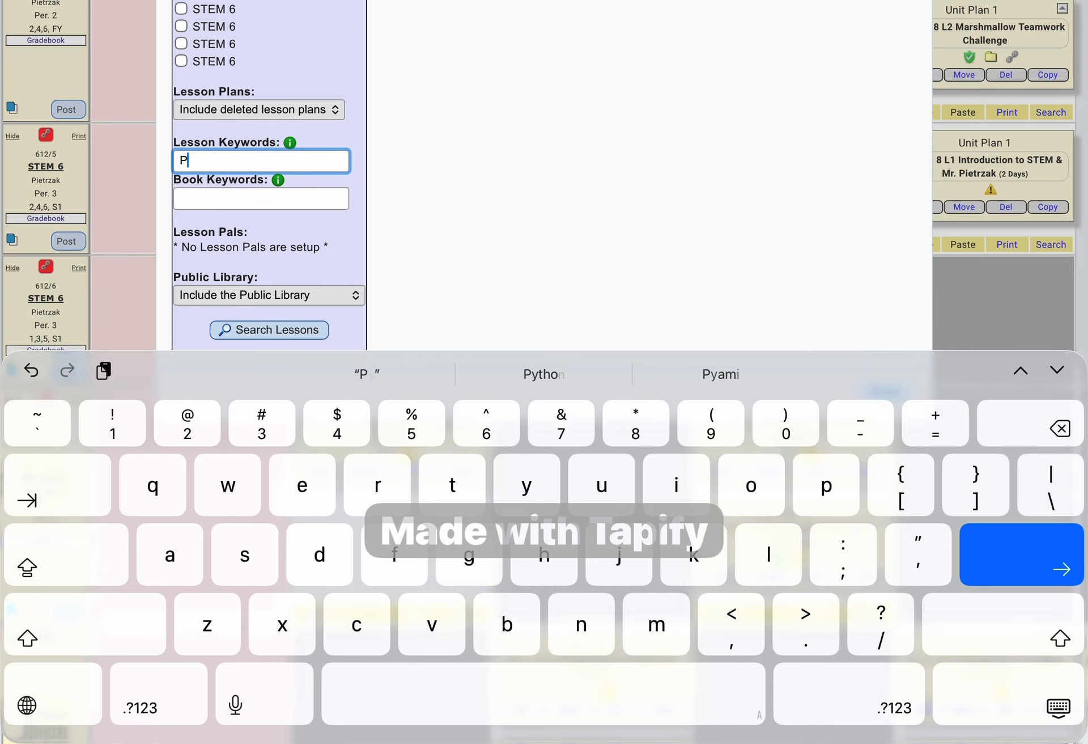
type("Drone")
left_click(269, 330)
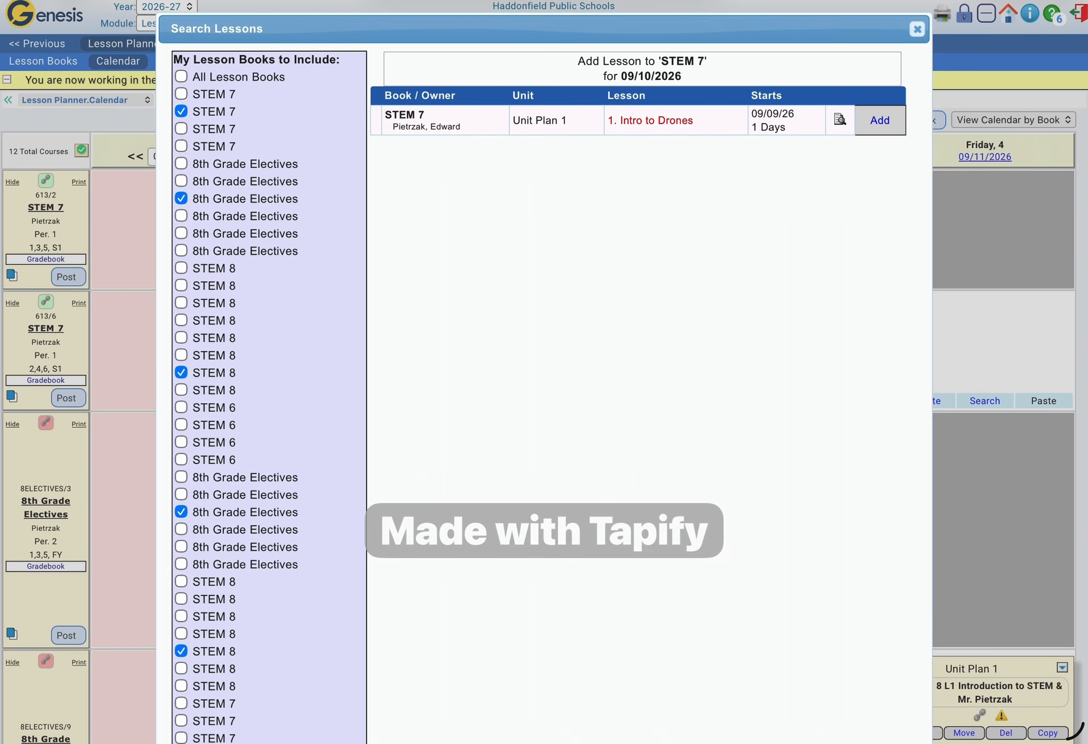
Step: Widen the Drone search to all lesson books and run it again
left_click(181, 77)
scroll(544, 372, "down", 9)
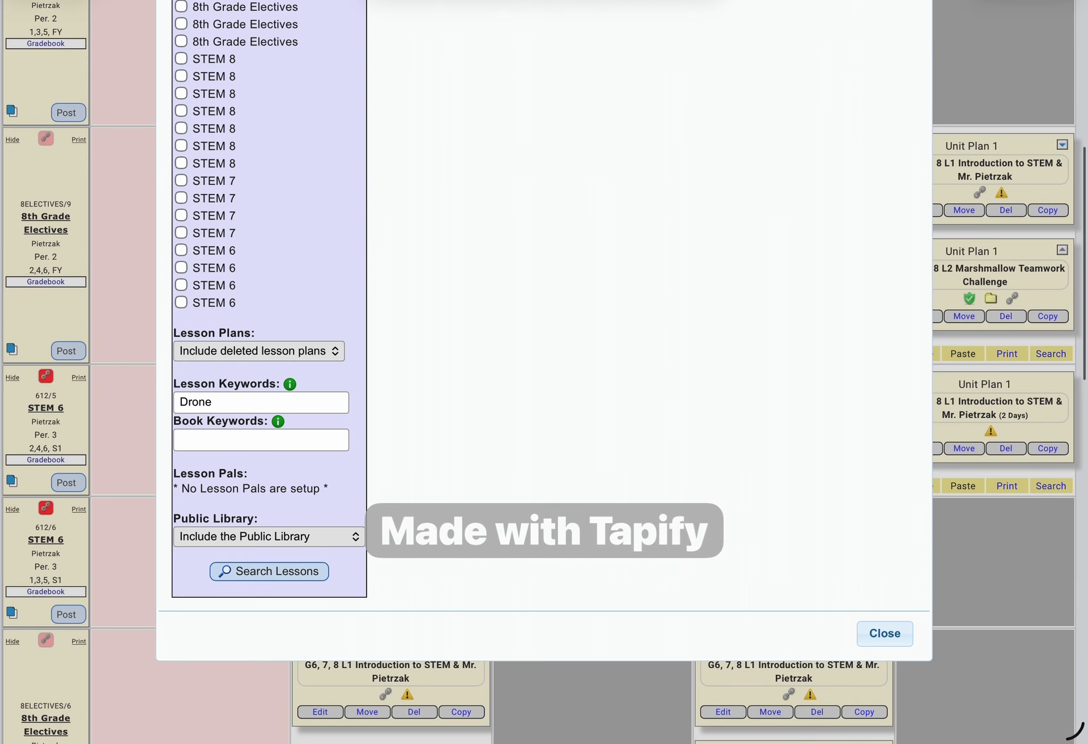
left_click(269, 571)
scroll(544, 371, "up", 9)
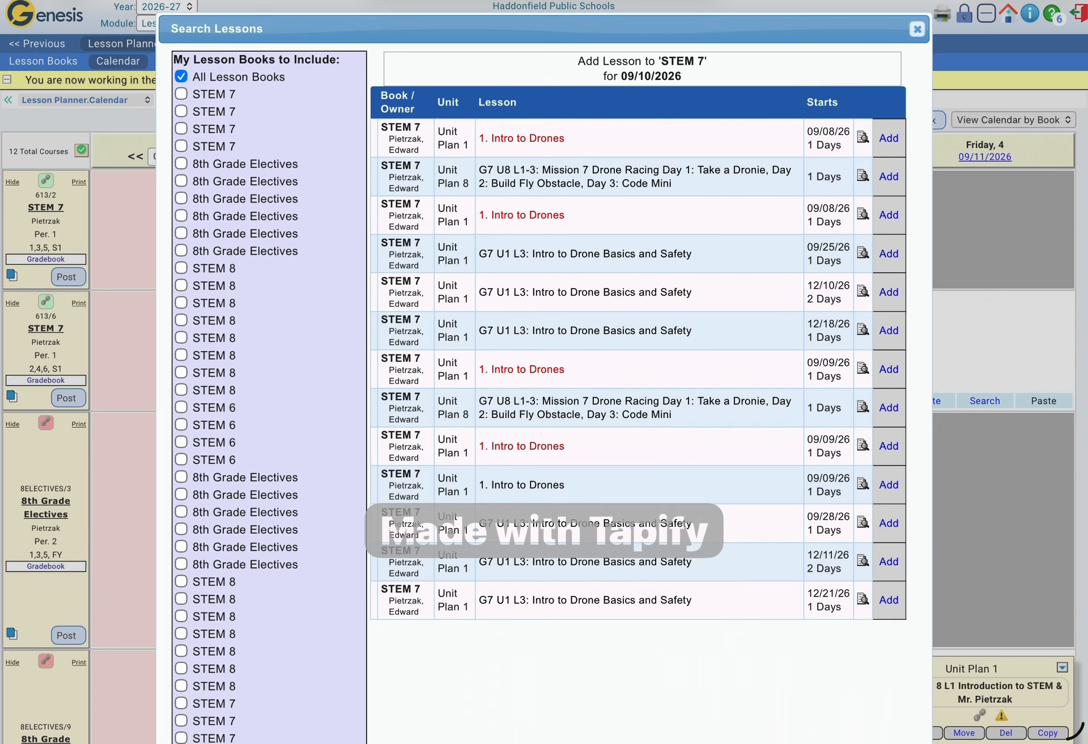
Step: Paste the first found lesson, "1. Intro to Drones", into Unit Plan 1 on 09/10/2026, excluding linked books 613/4, 613/6 and 613/8
left_click(888, 138)
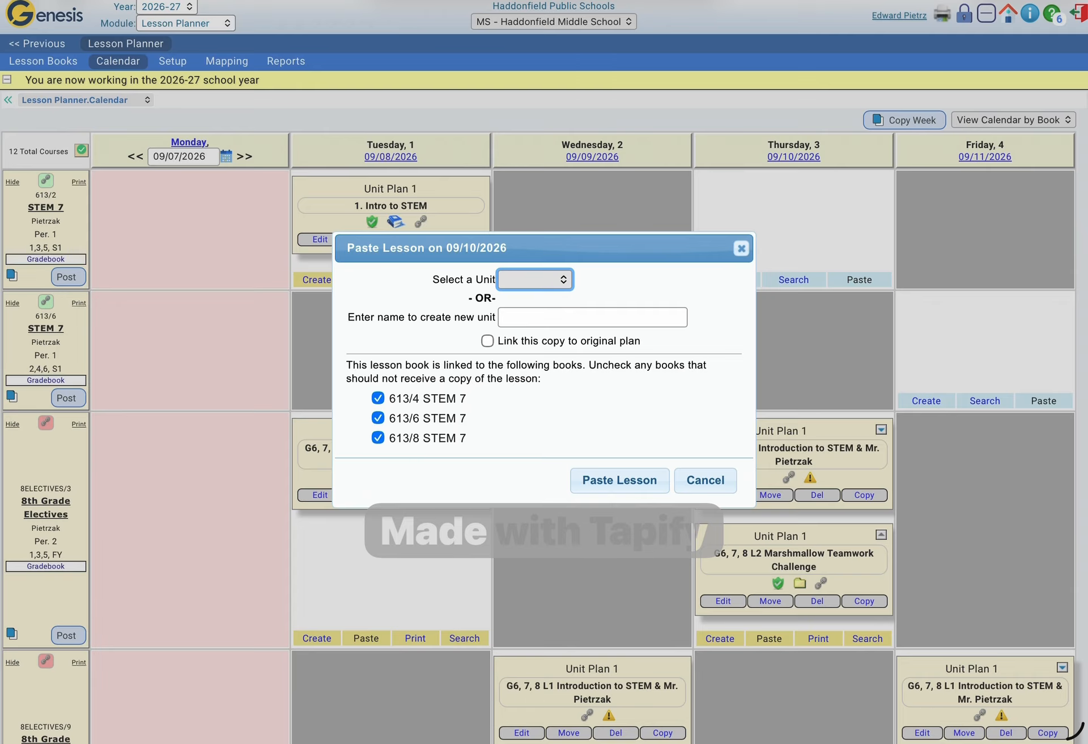
left_click(378, 398)
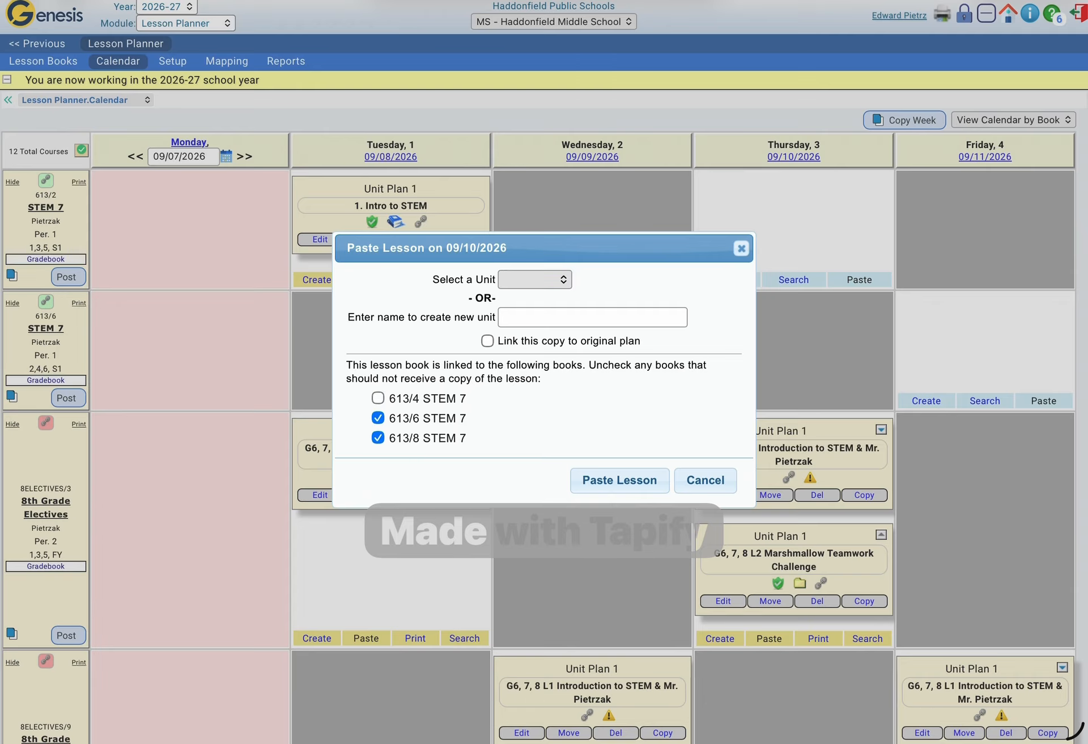
left_click(378, 418)
left_click(378, 438)
left_click(534, 279)
left_click(520, 318)
left_click(618, 479)
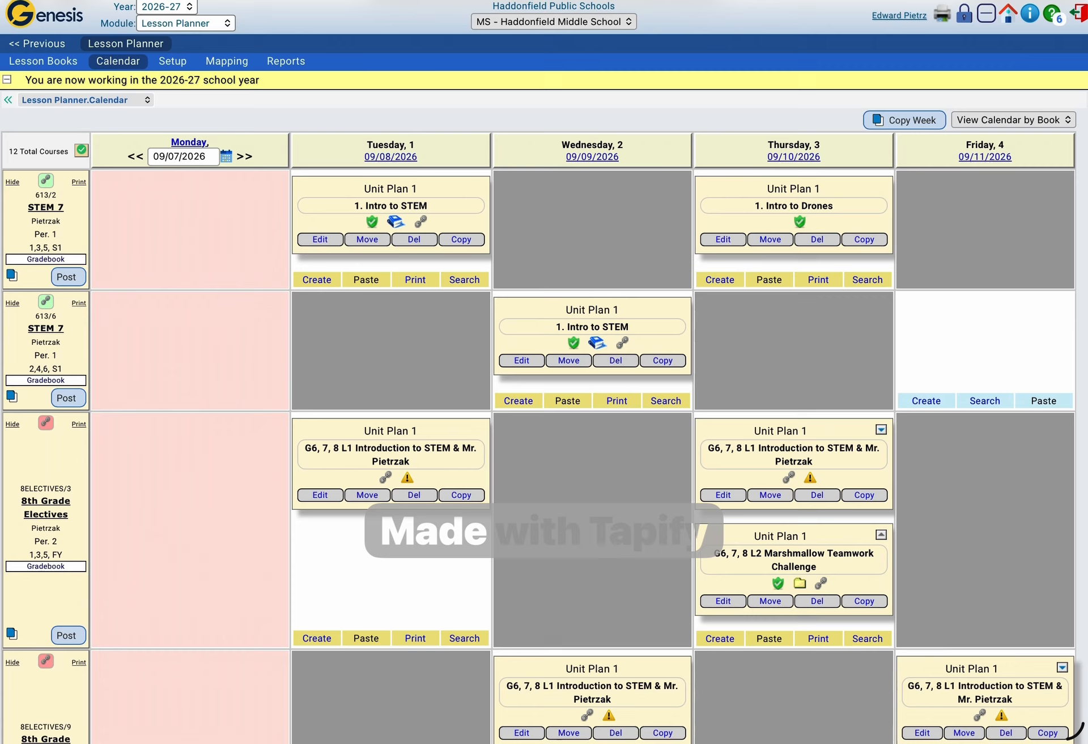
Step: Try to move the STEM 7 lesson "1. Intro to Drones" from 09/10/2026 to 09/11/2026
left_click(724, 237)
left_click(769, 240)
scroll(544, 372, "down", 1)
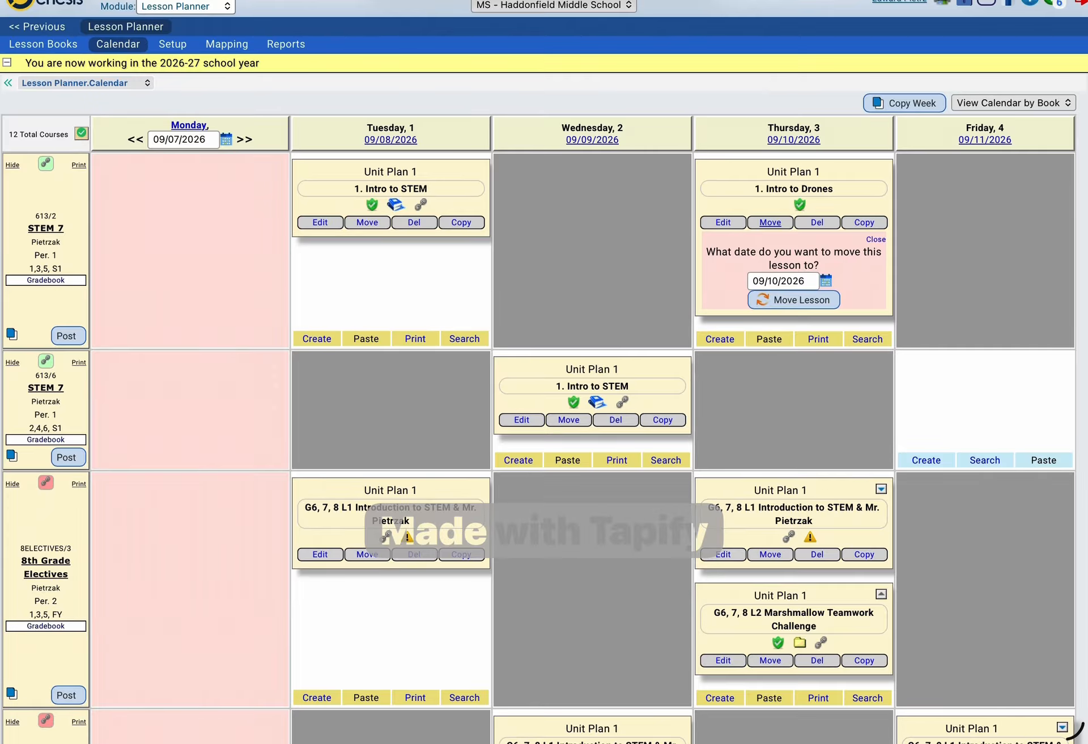
left_click(826, 280)
scroll(544, 226, "down", 2)
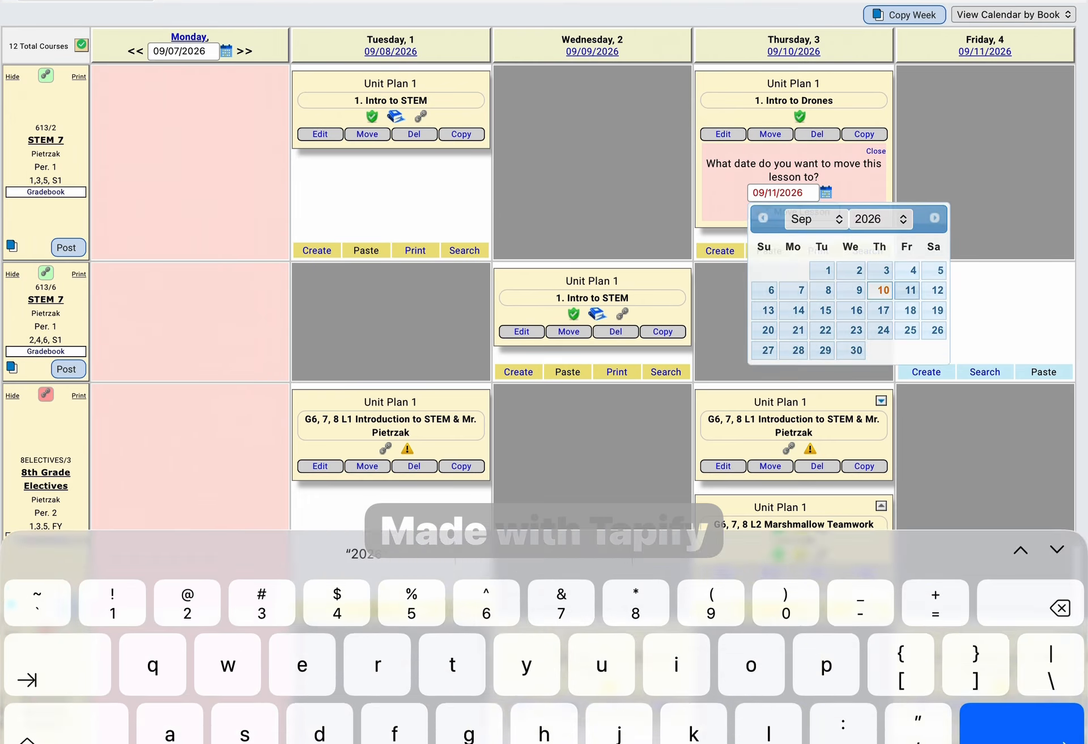
left_click(911, 289)
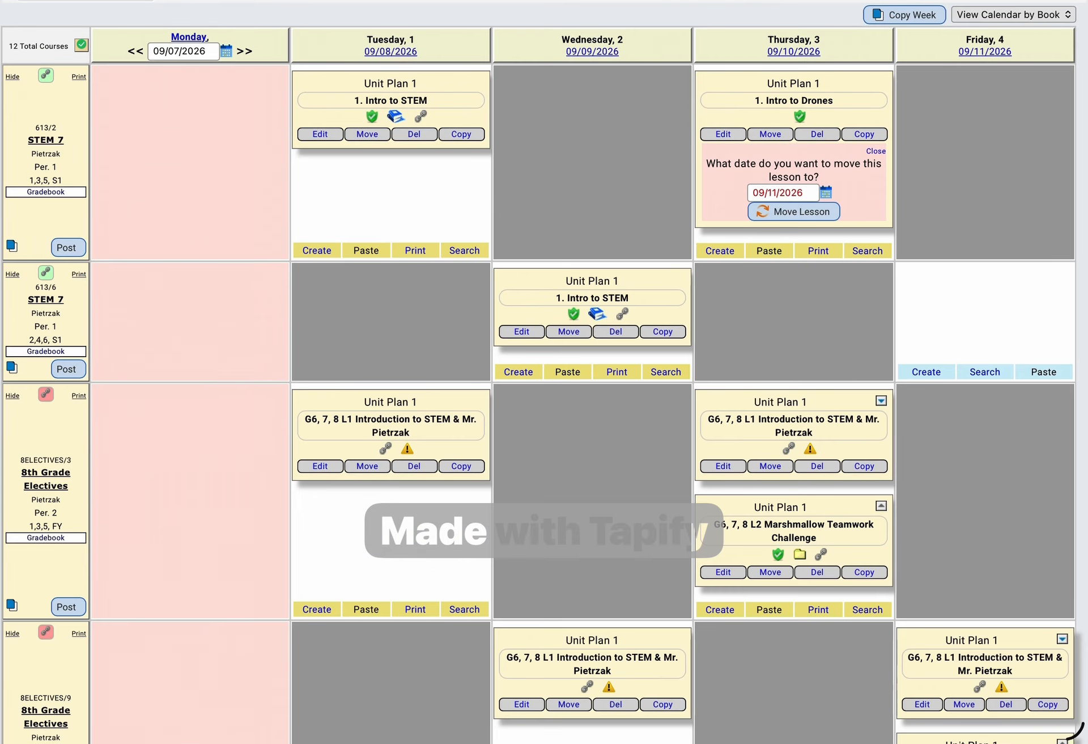
left_click(801, 210)
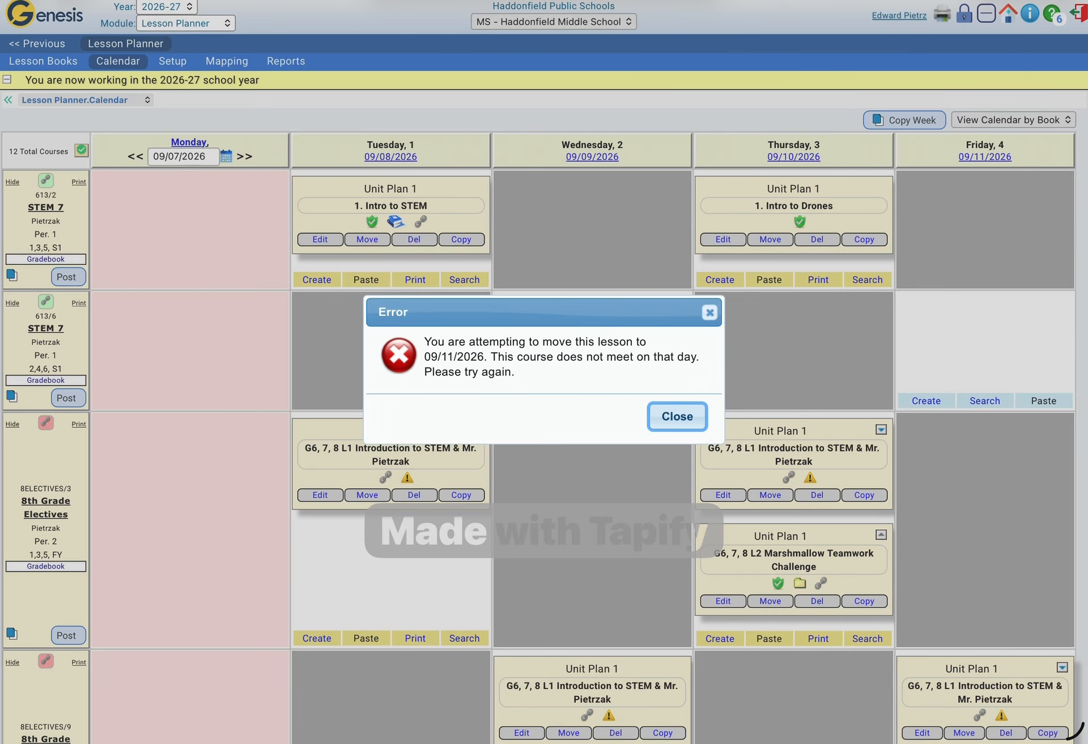
left_click(678, 416)
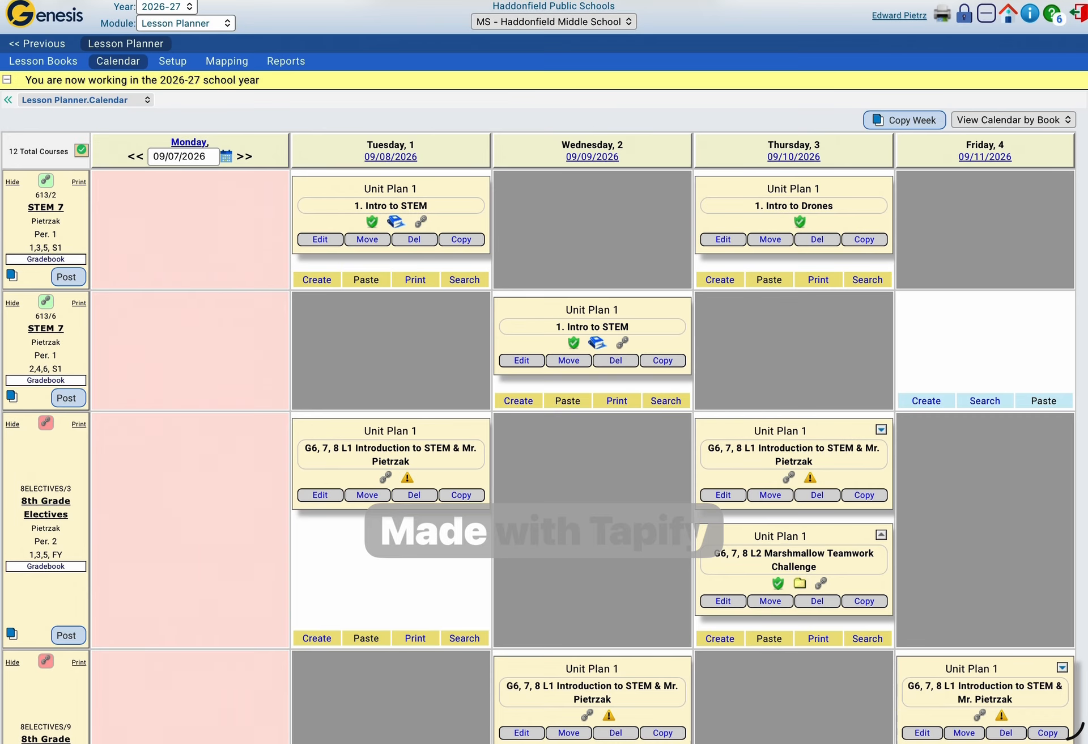
Step: Try to move the STEM 7 lesson "1. Intro to Drones" from 09/10/2026 to 09/14/2026, and cancel the move
left_click(770, 239)
left_click(826, 297)
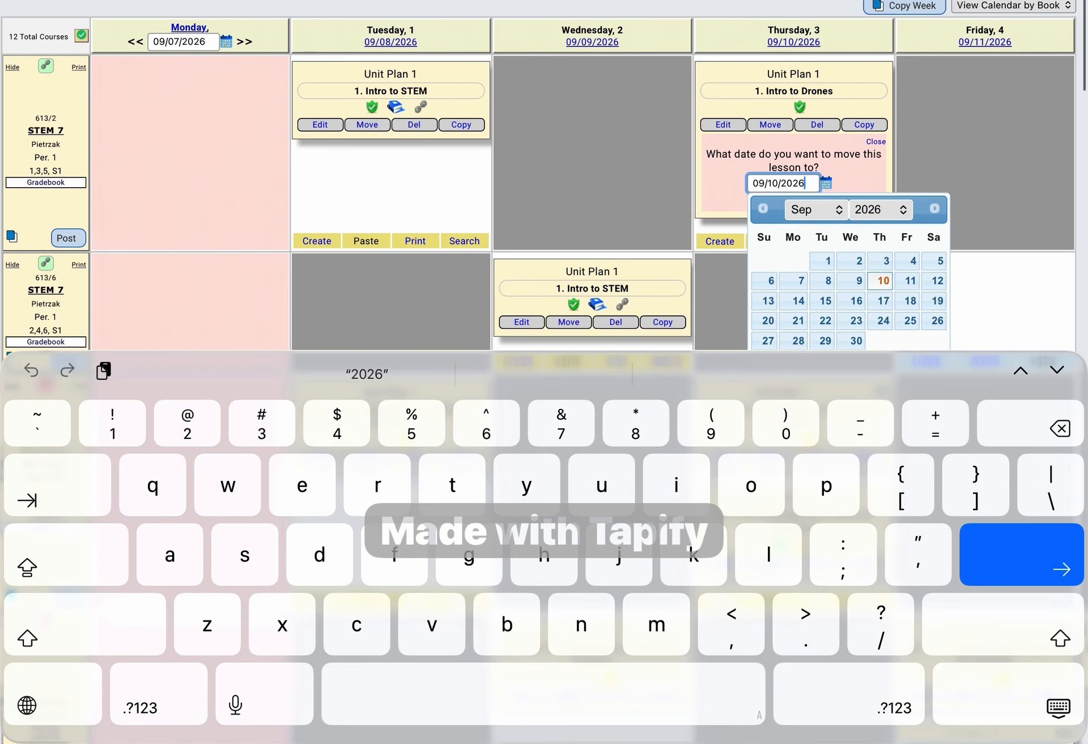
left_click(798, 301)
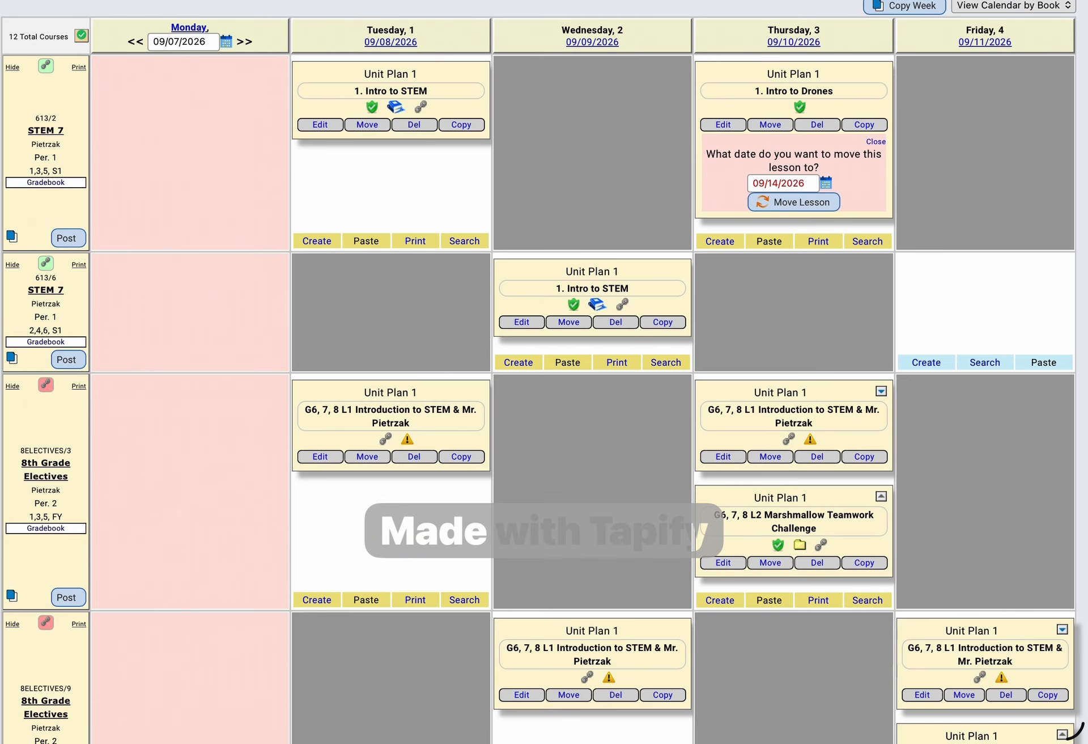
left_click(794, 202)
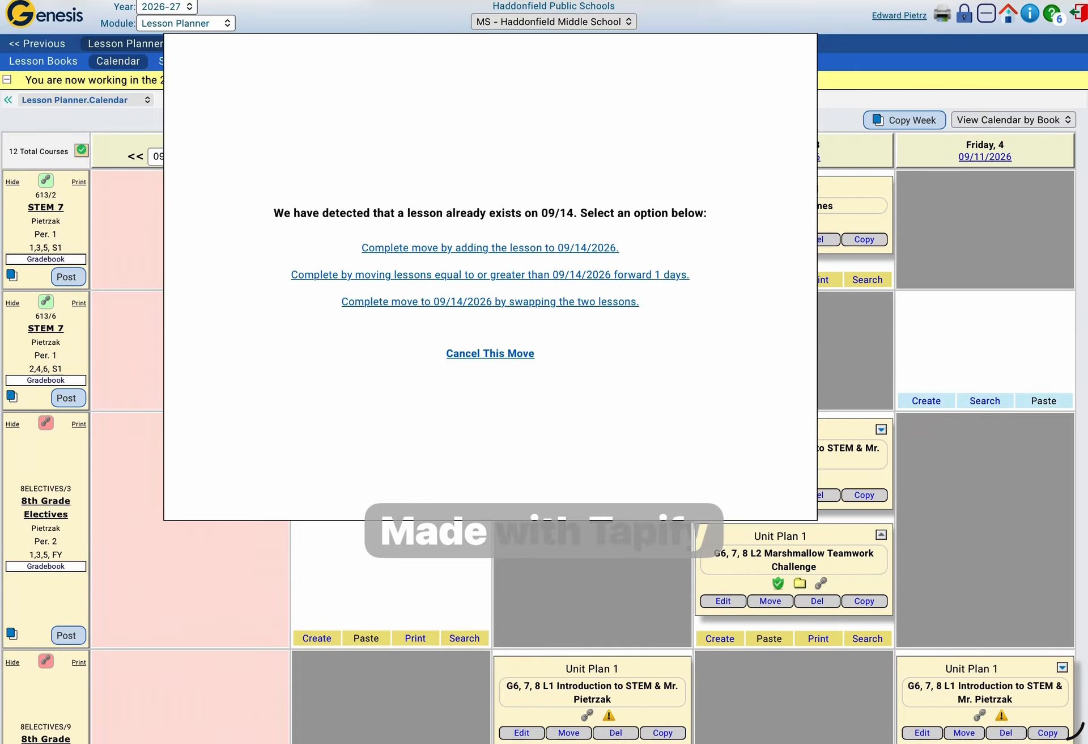
left_click(490, 353)
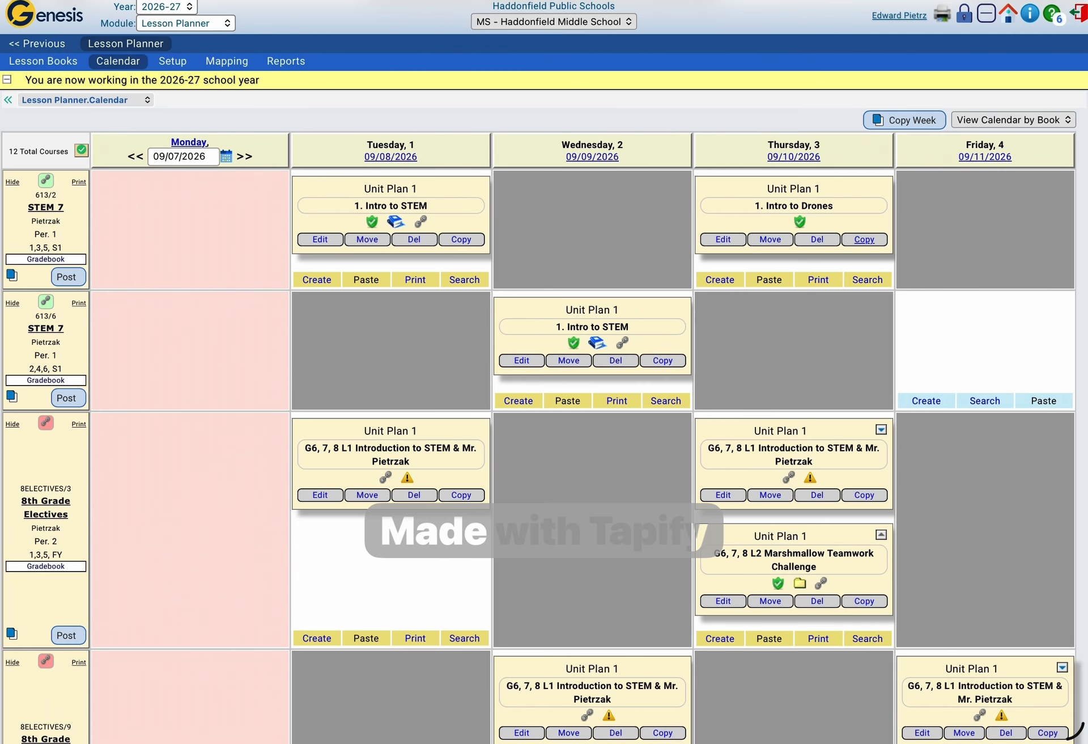
Step: Paste the copied lesson "1. Intro to Drones" into Unit Plan 1 of book 613/6 on 09/11/2026, excluding linked books 613/2, 613/4 and 613/8
scroll(1049, 375, "down", 1)
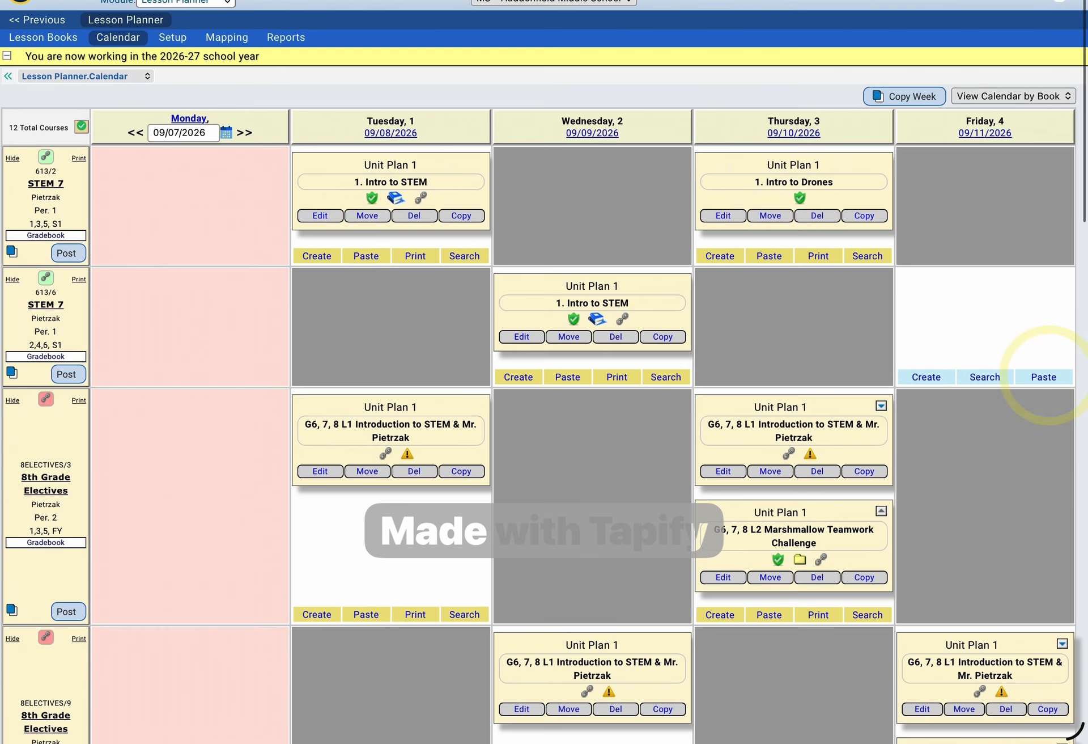
left_click(1044, 377)
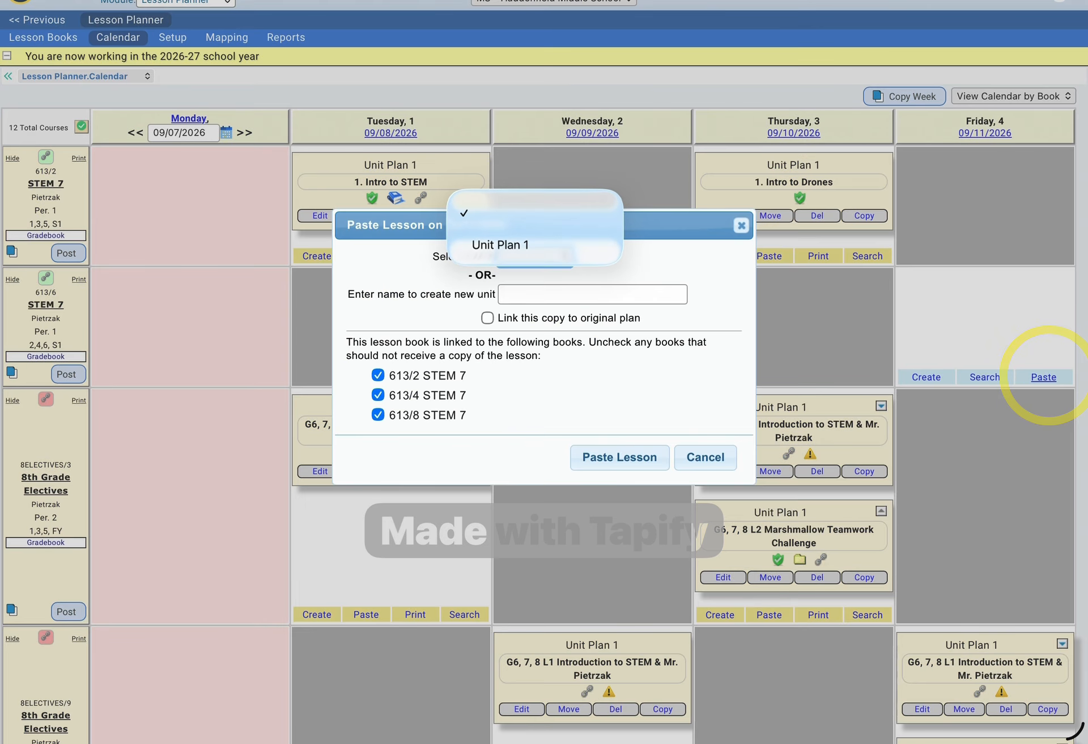
left_click(377, 395)
left_click(377, 374)
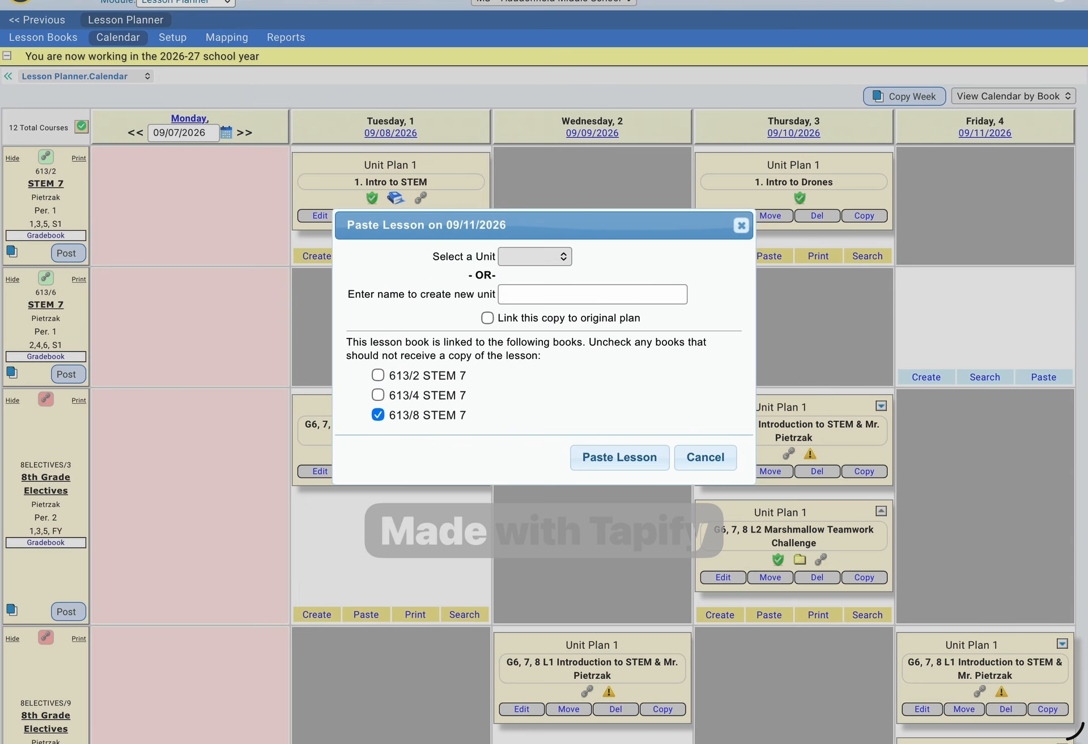
left_click(377, 414)
left_click(619, 456)
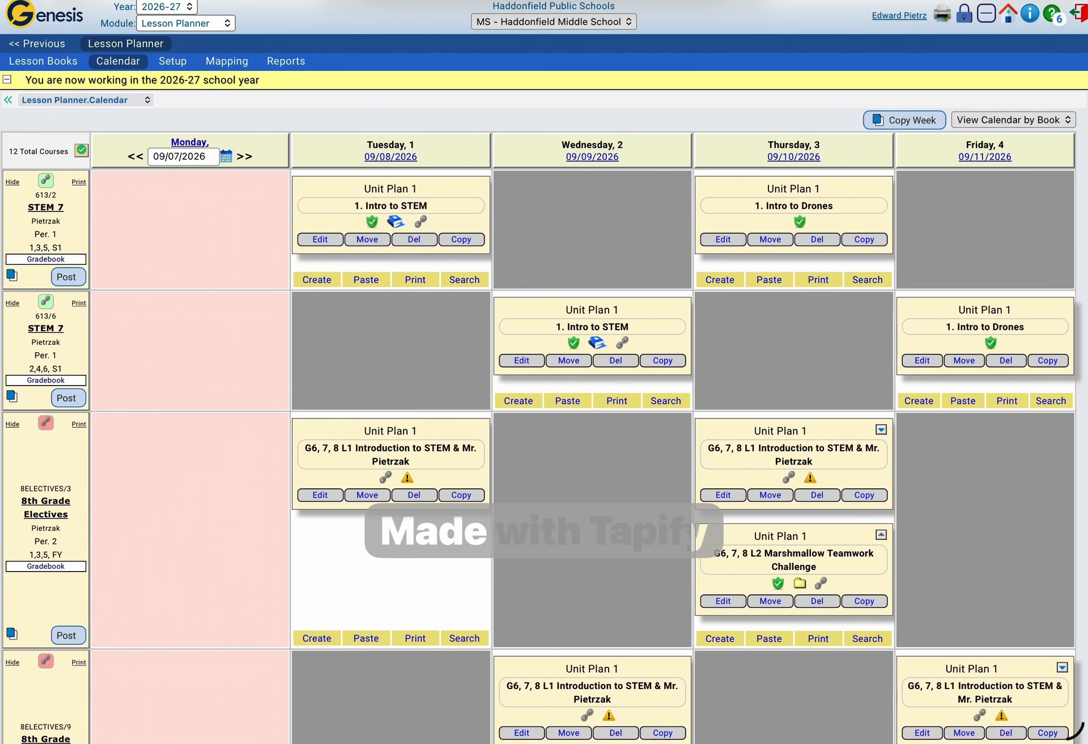
Step: Post the plans of lesson book 613/2 STEM 7 for review, leaving the reviewer note empty
scroll(544, 372, "down", 3)
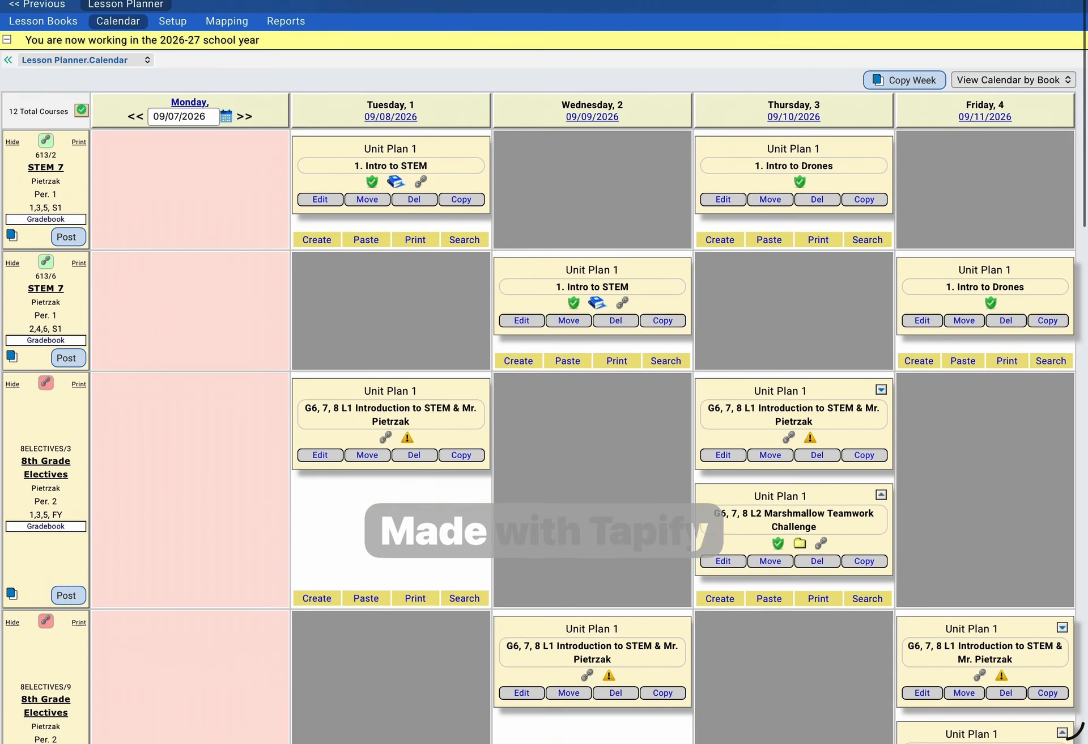
scroll(544, 372, "down", 1)
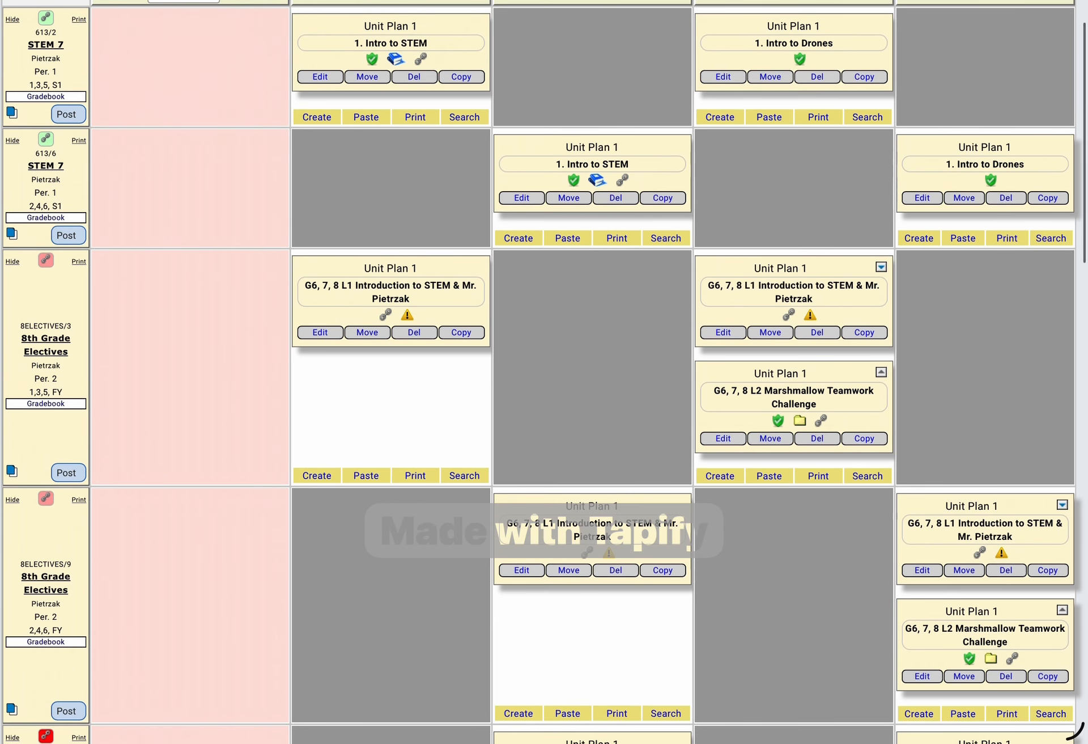
scroll(544, 372, "down", 1)
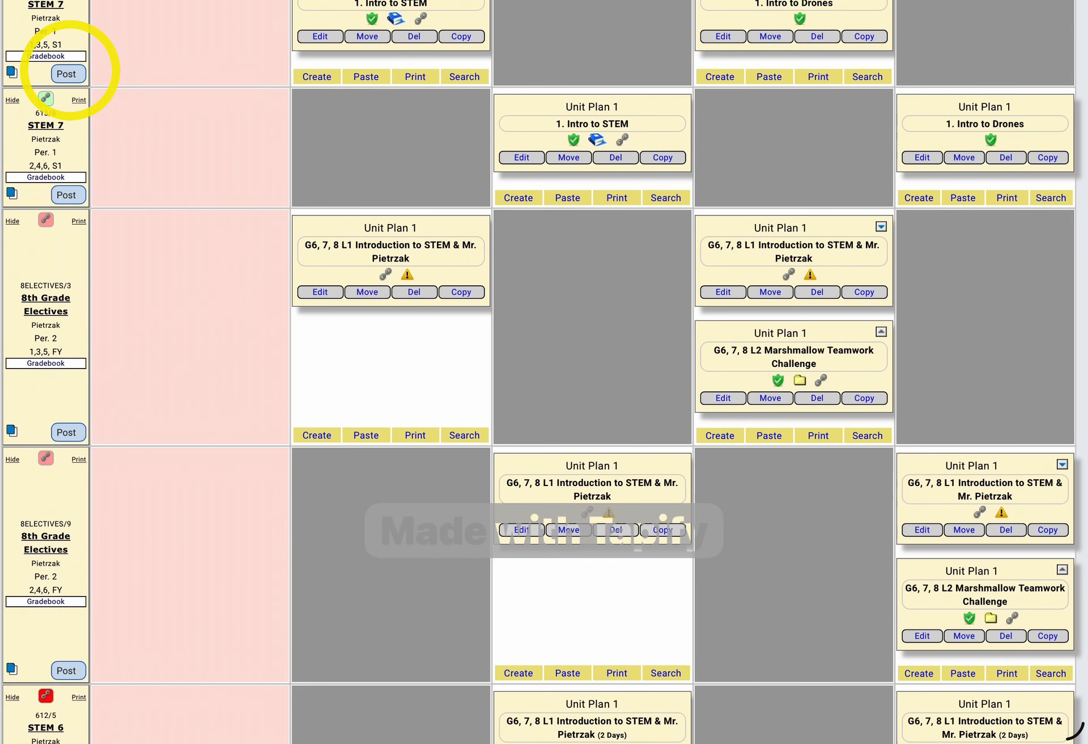
left_click(67, 73)
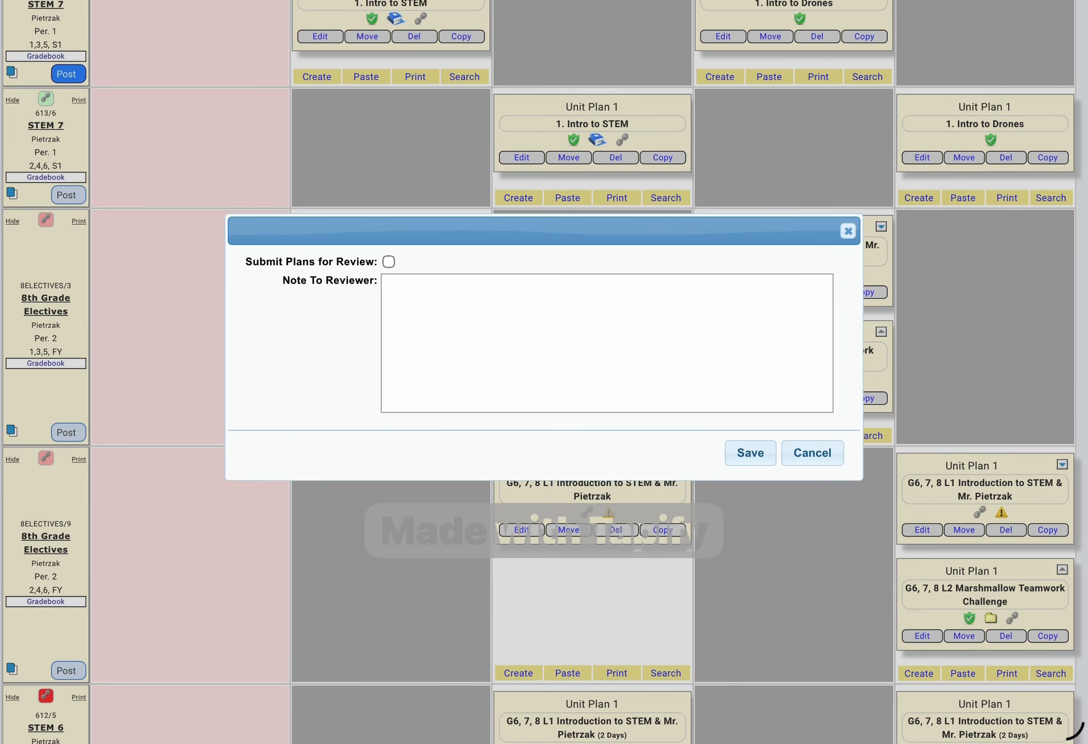
left_click(389, 262)
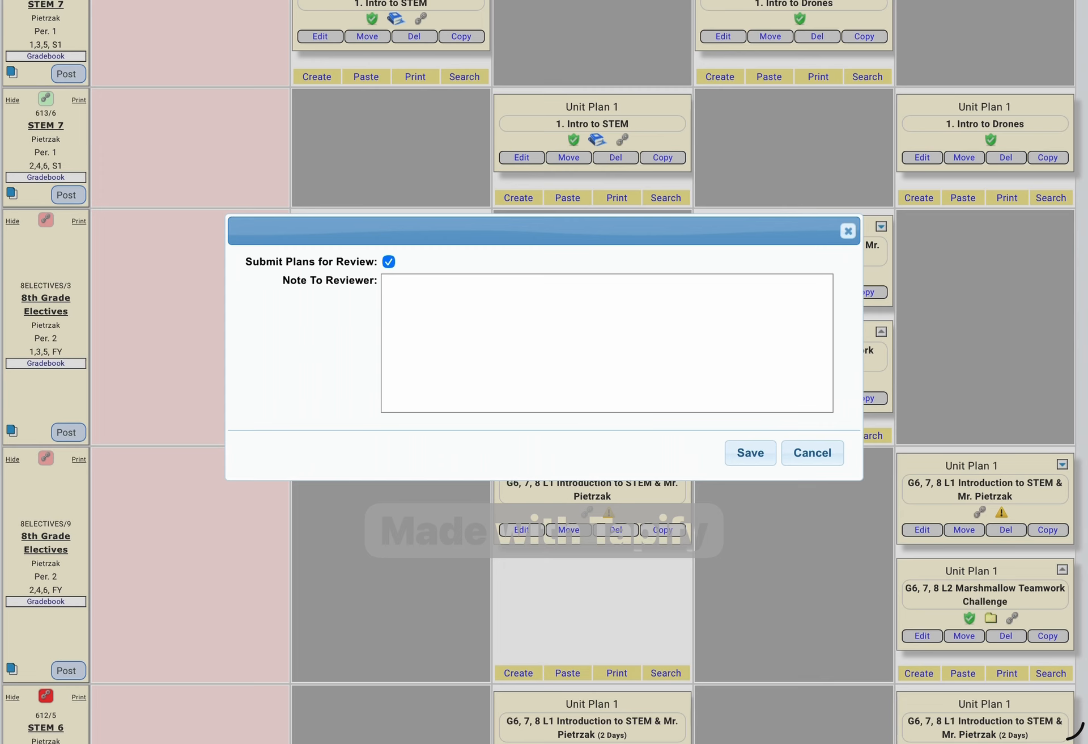
left_click(751, 453)
Step: Try to submit all lesson books for review at once, and cancel the submission
scroll(544, 371, "up", 2)
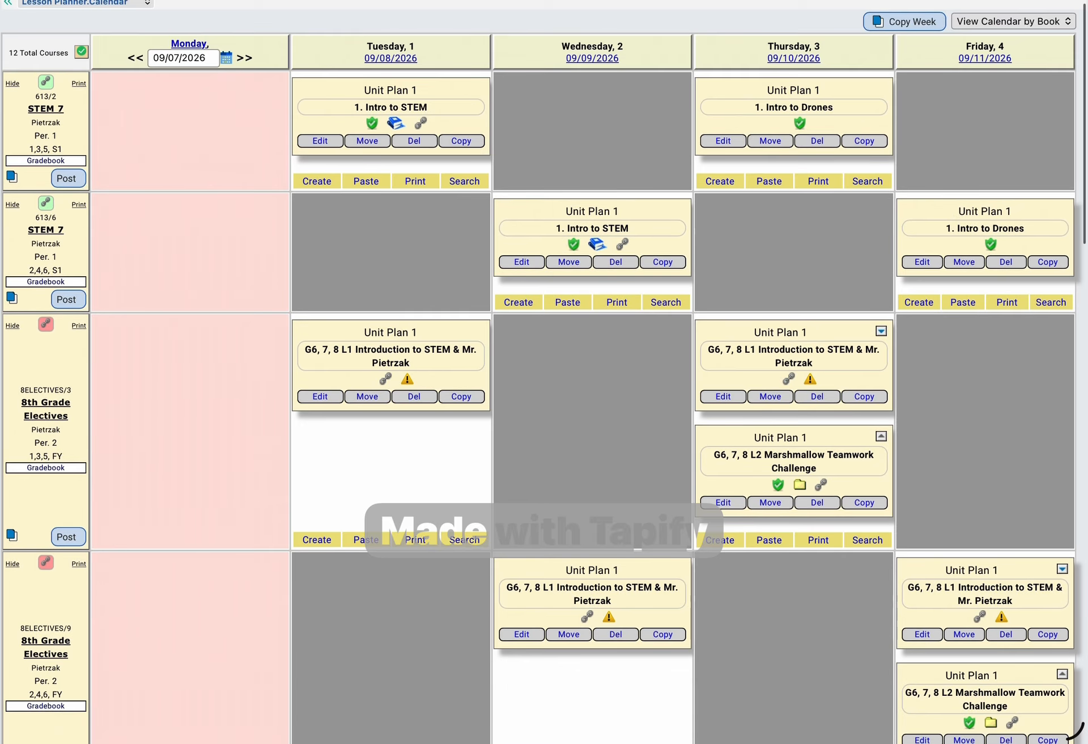
scroll(79, 54, "up", 1)
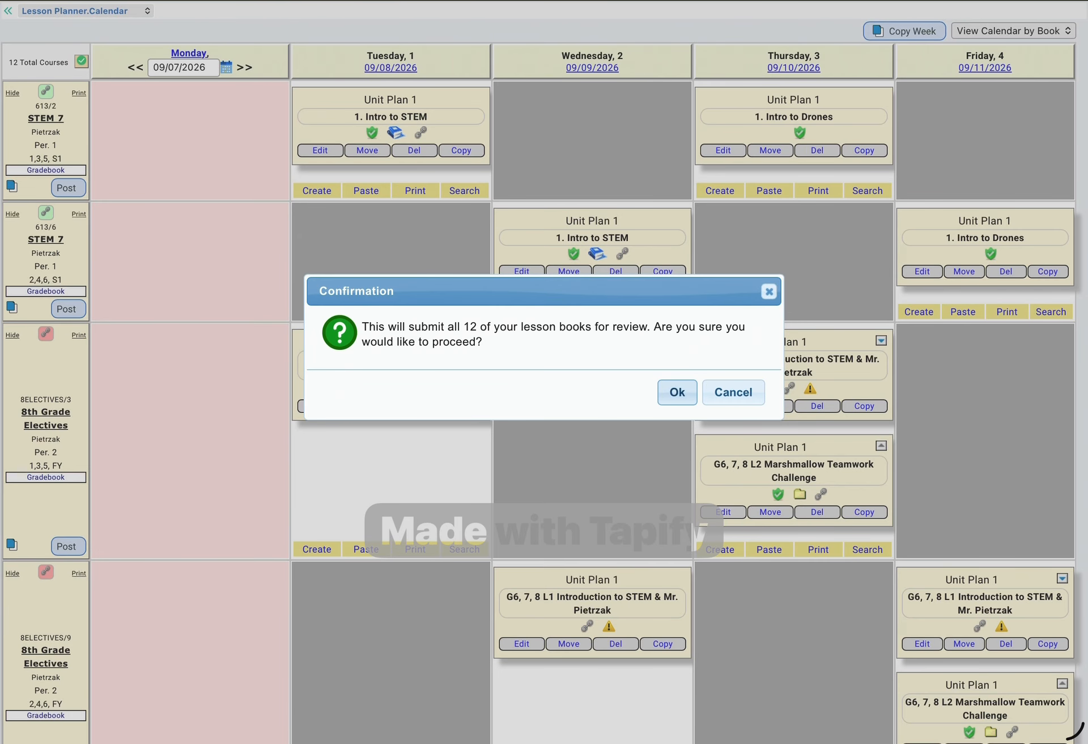
key("Escape")
scroll(544, 372, "down", 1)
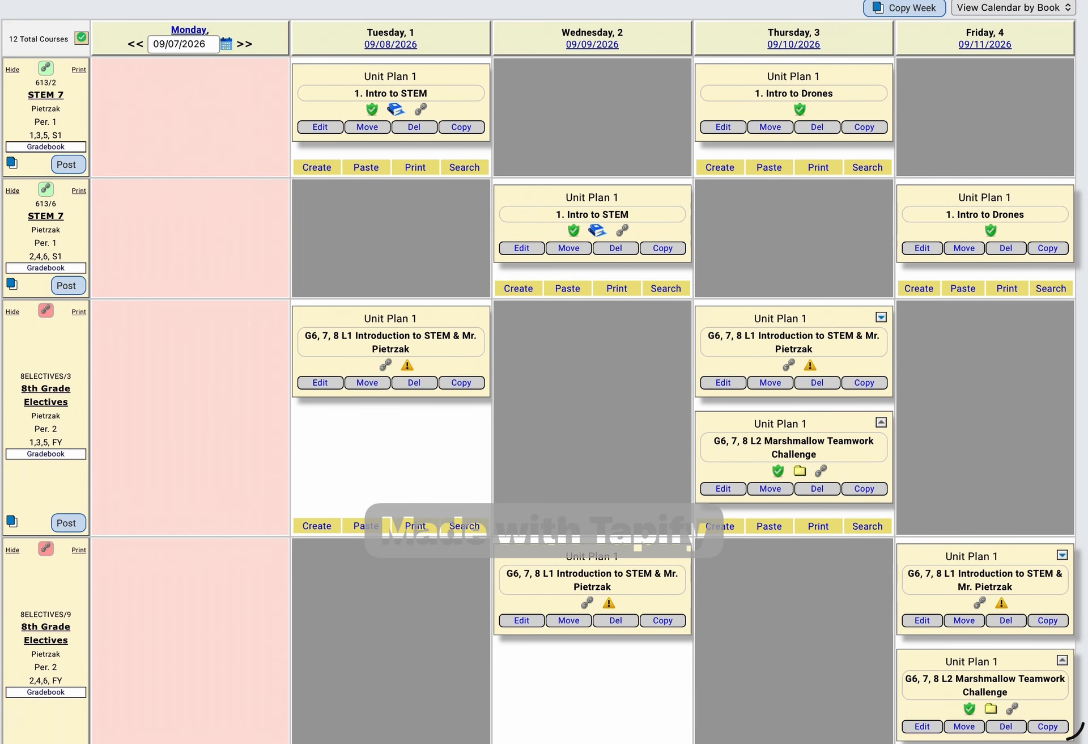
scroll(544, 372, "up", 4)
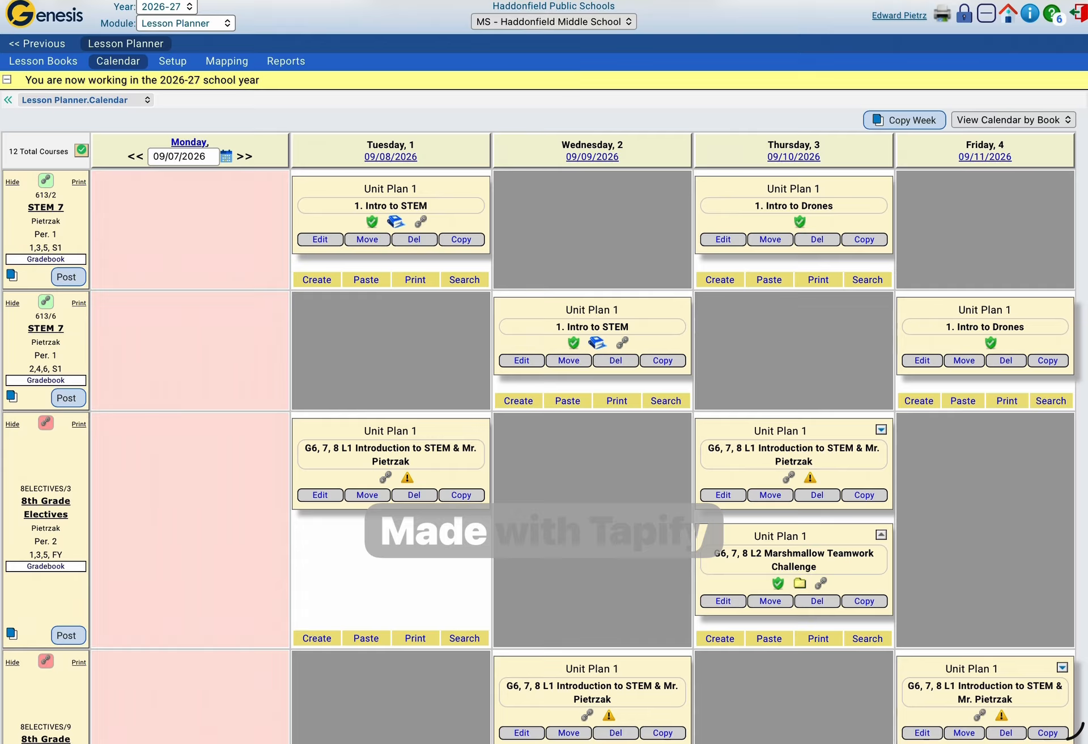
Step: Browse the units and lessons of lesson books 613/6 STEM 7 and 8ELECTIVES/1 8th Grade Electives
left_click(43, 61)
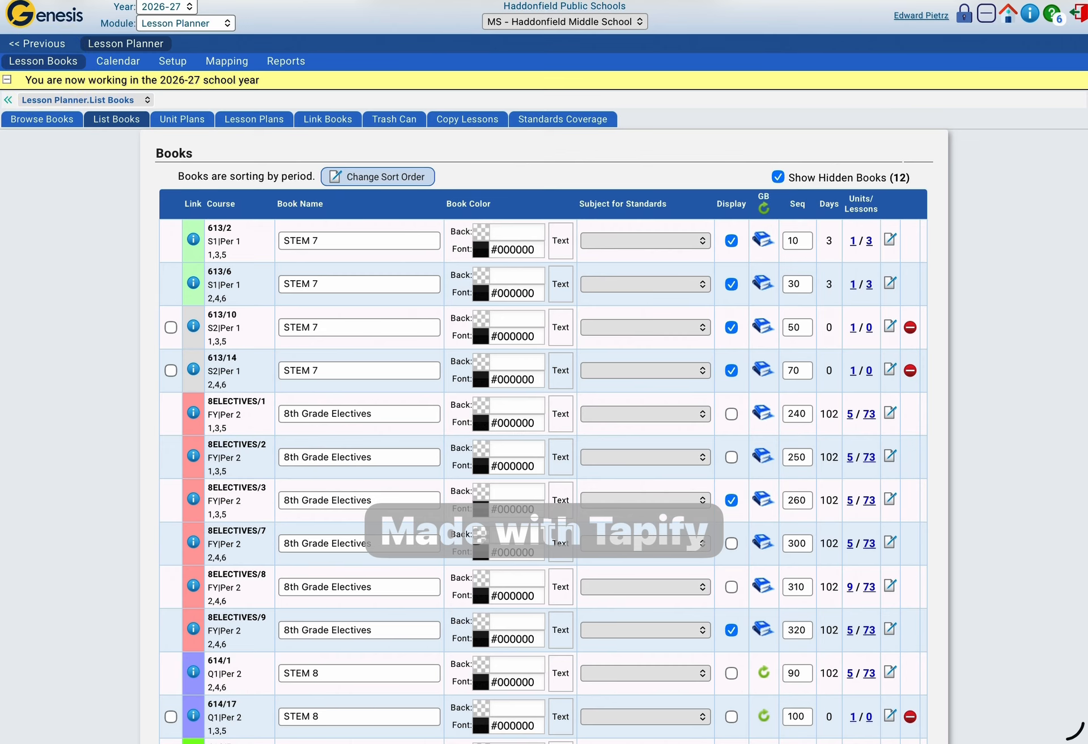
left_click(42, 118)
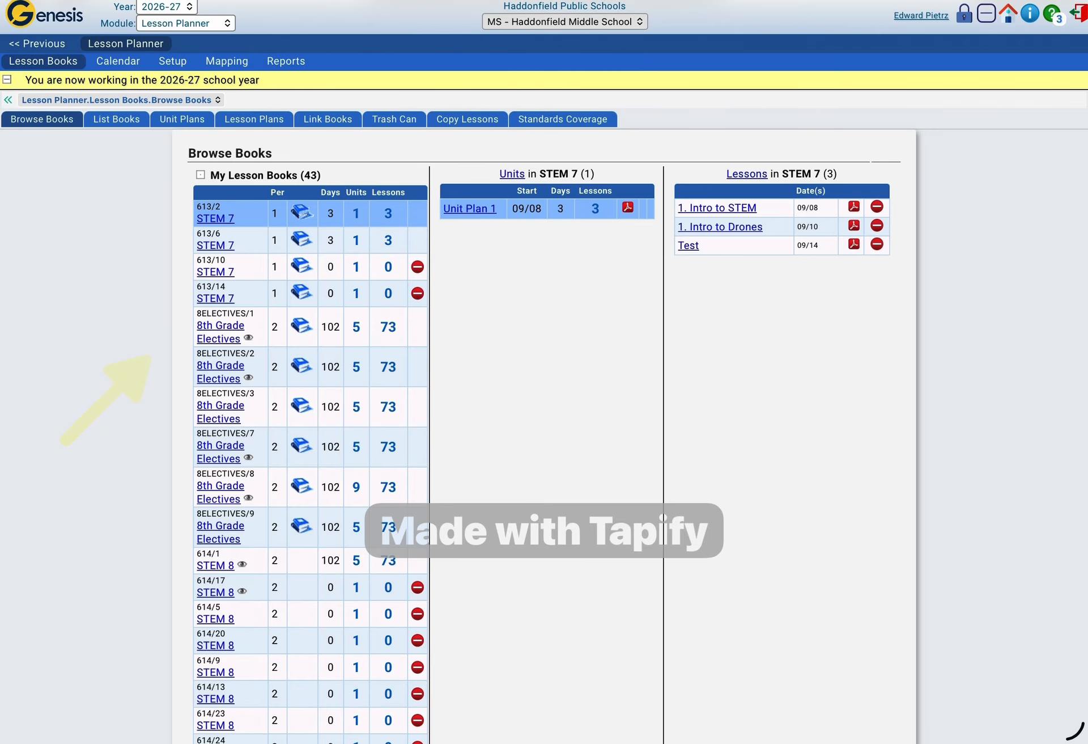
left_click(215, 245)
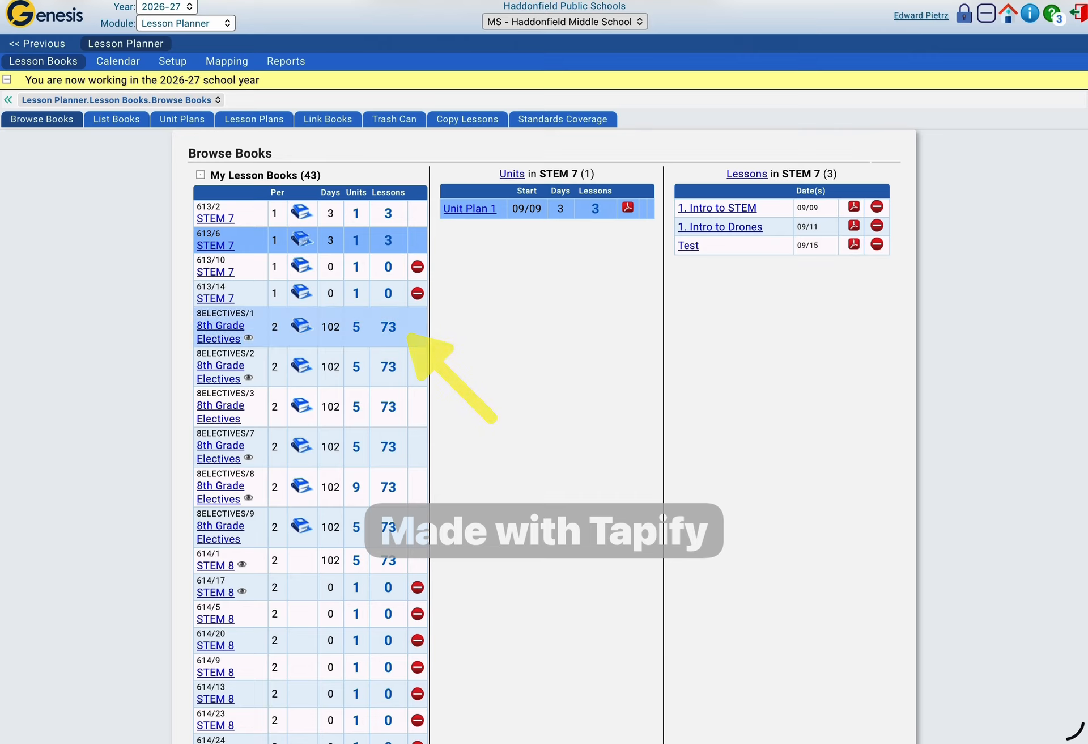
left_click(408, 334)
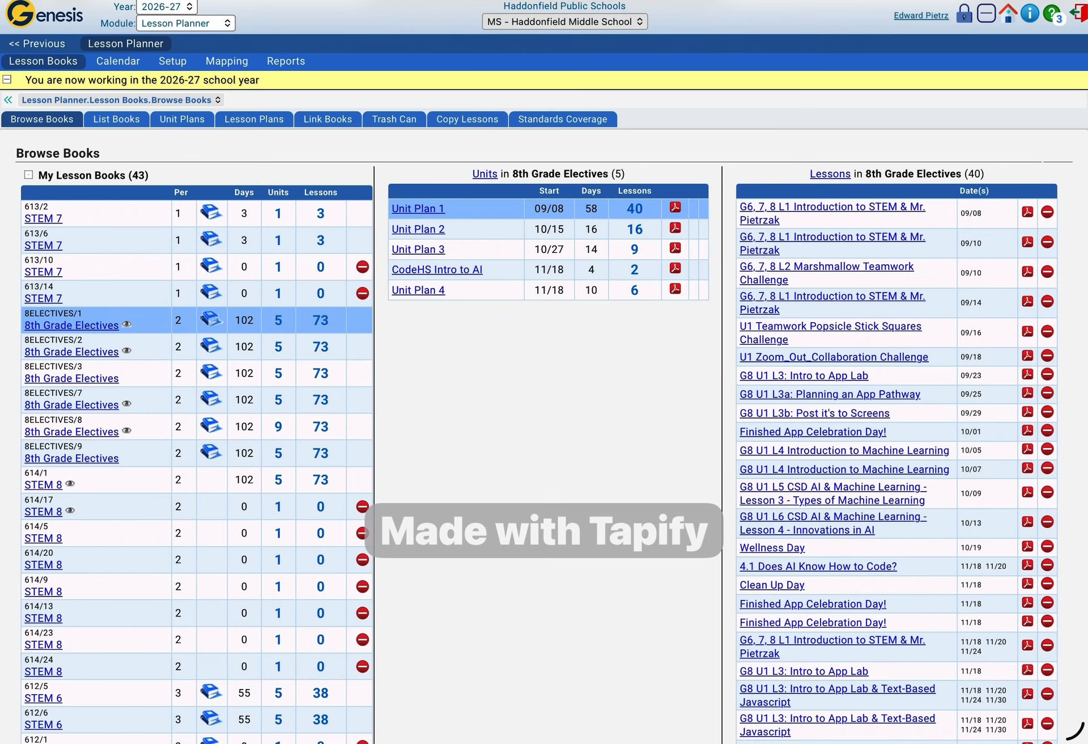
scroll(544, 372, "down", 12)
scroll(544, 372, "up", 12)
Step: Set up a lesson copy from the 2025-26 lesson book 8ELECTIVES/4 8th Grade Electives
left_click(465, 119)
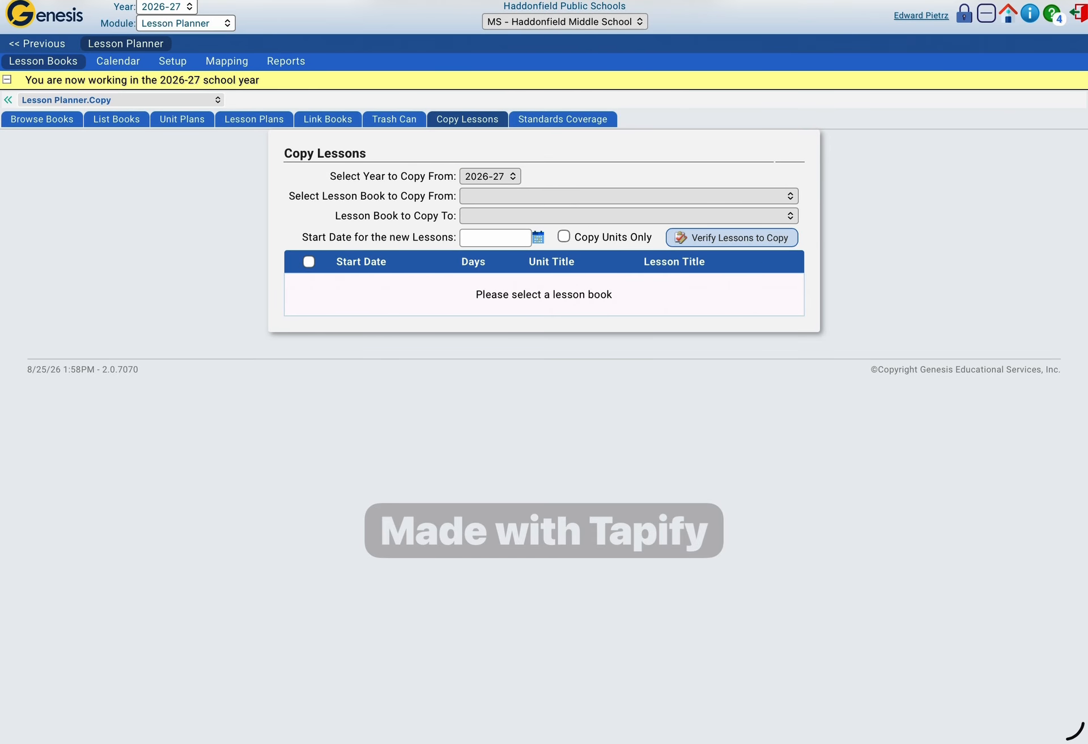
left_click(490, 176)
left_click(452, 216)
left_click(629, 196)
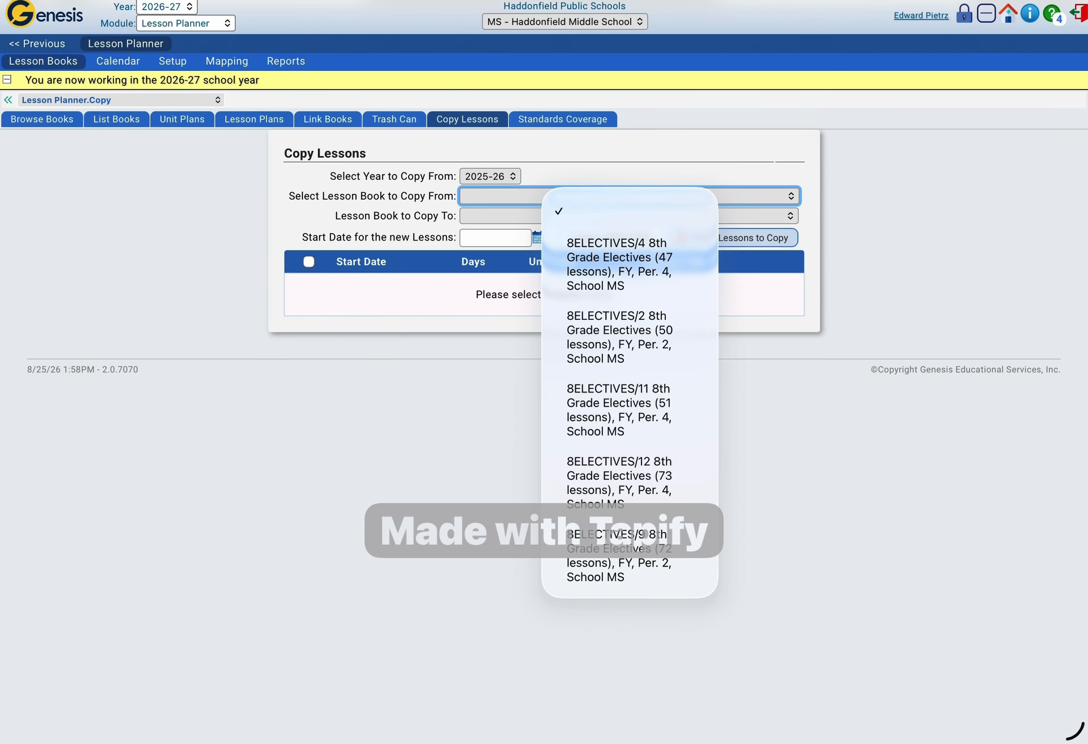
scroll(629, 391, "down", 3)
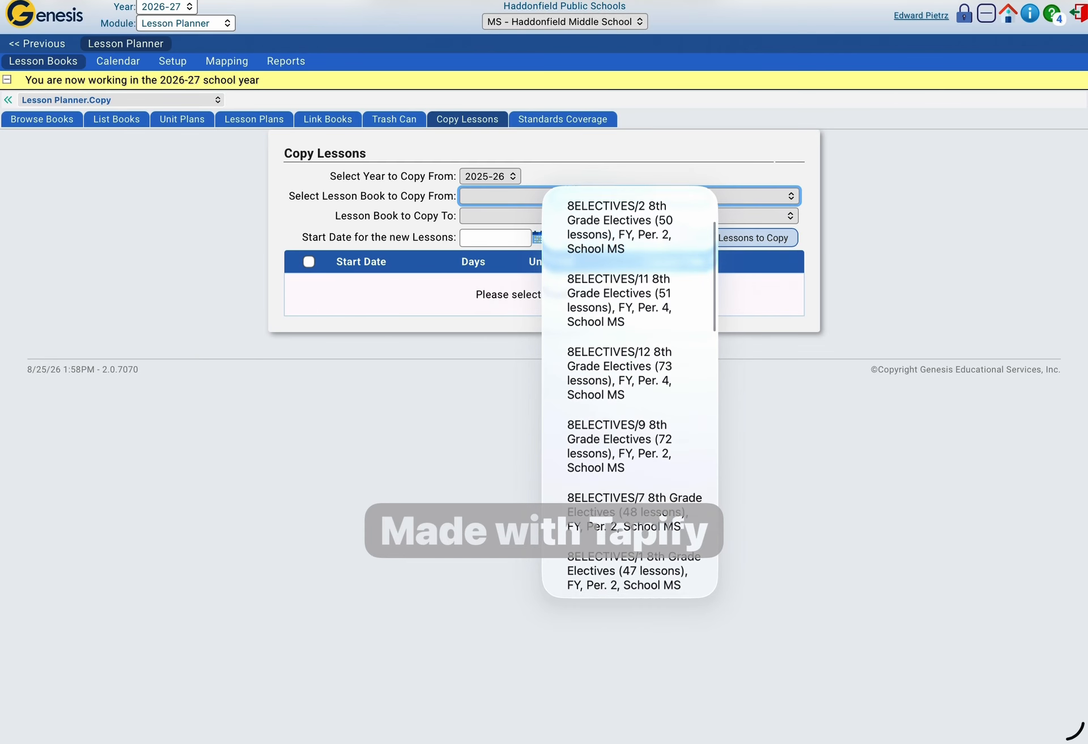
scroll(629, 391, "up", 2)
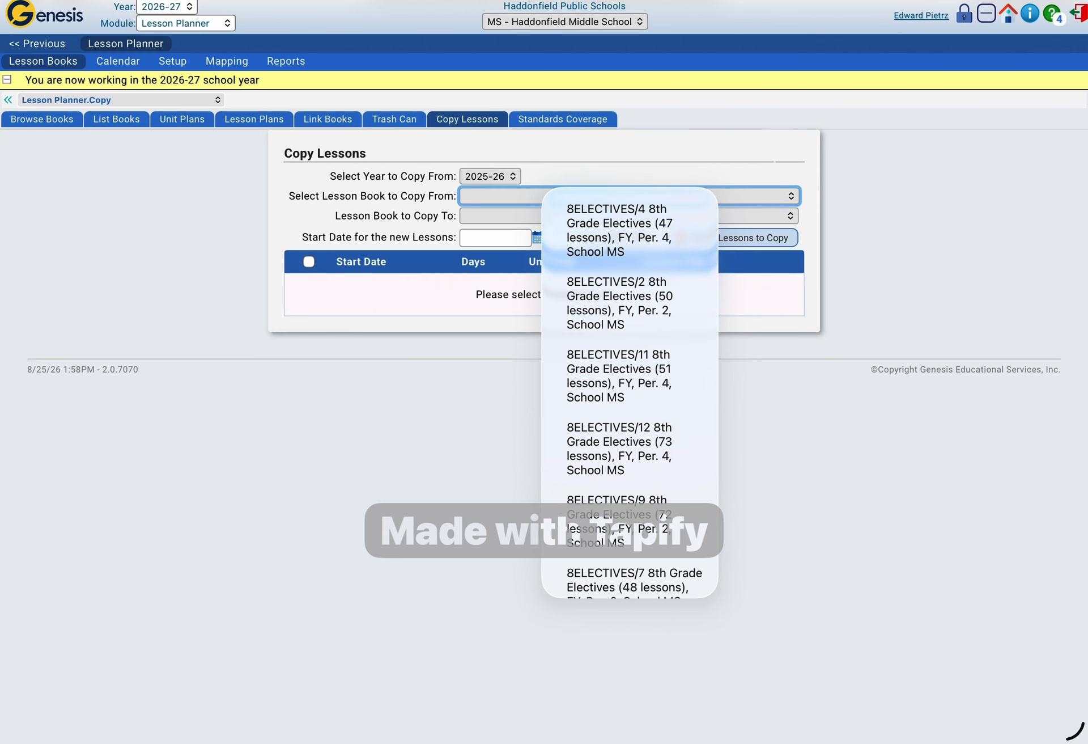
left_click(619, 228)
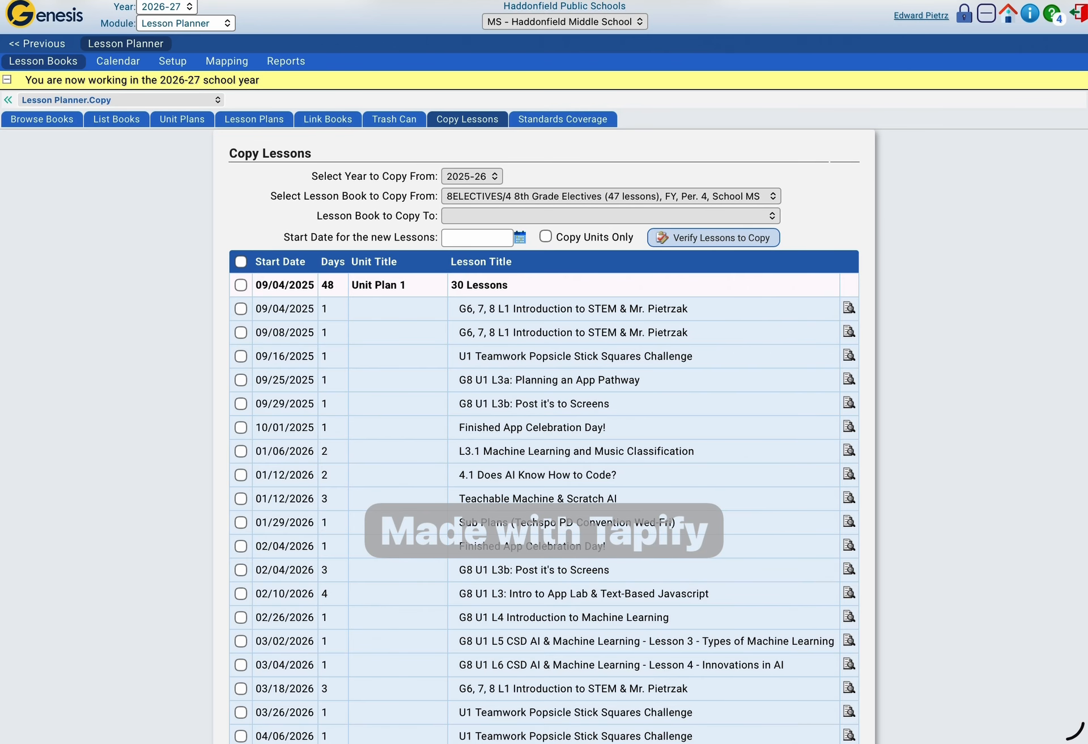
Step: Examine the available destination books and the source book's lessons, and set the year to copy from back to 2026-27
left_click(610, 215)
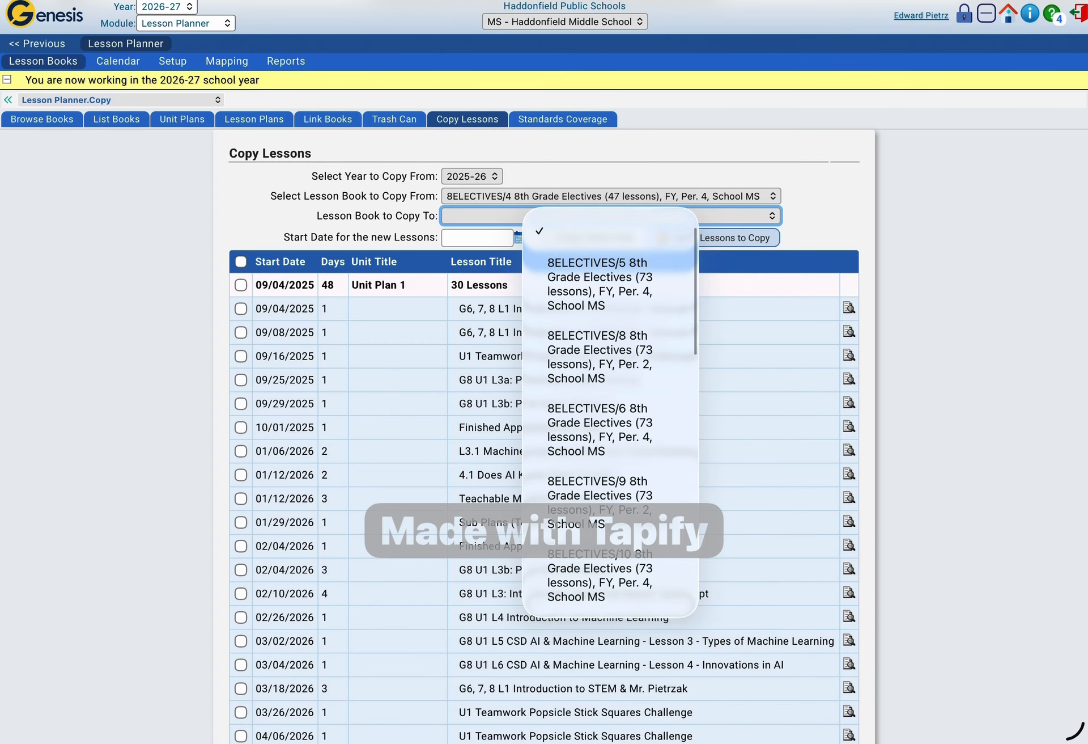
scroll(610, 408, "down", 10)
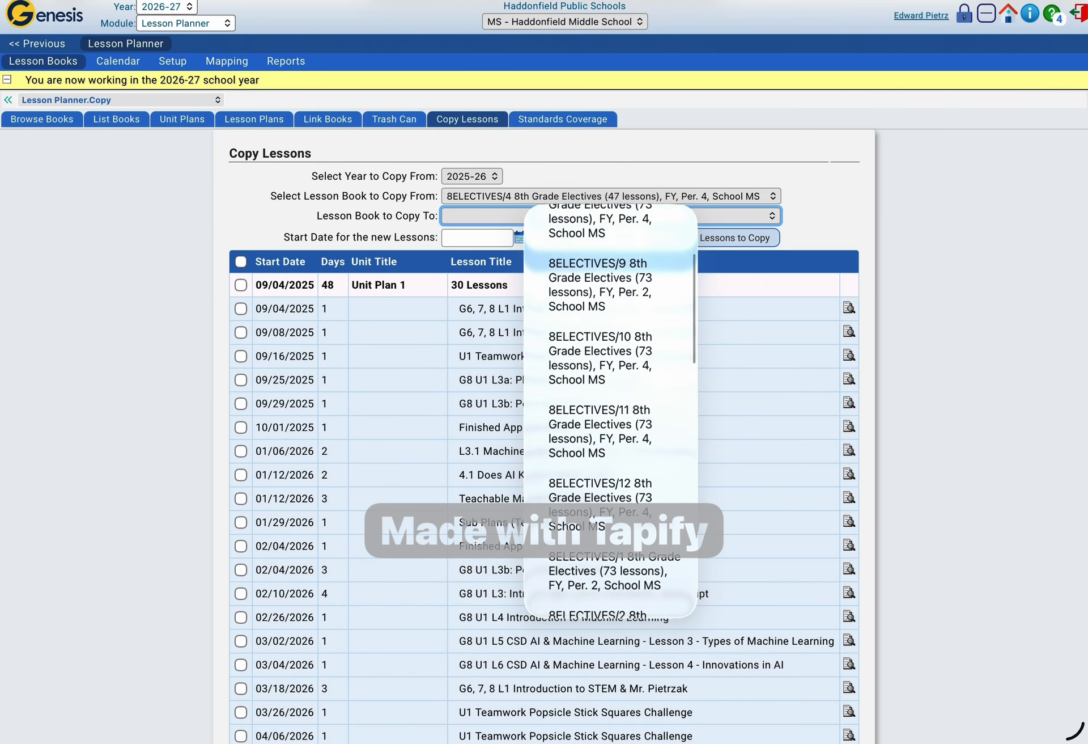
key("Escape")
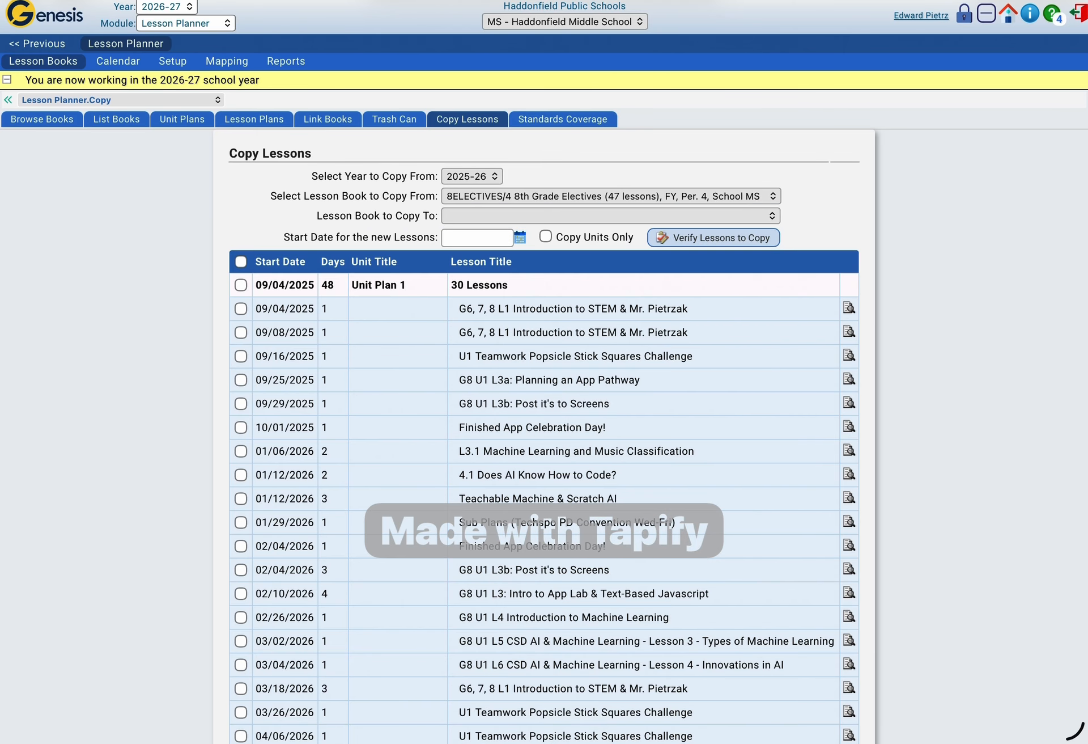
scroll(544, 397, "down", 10)
scroll(544, 397, "down", 5)
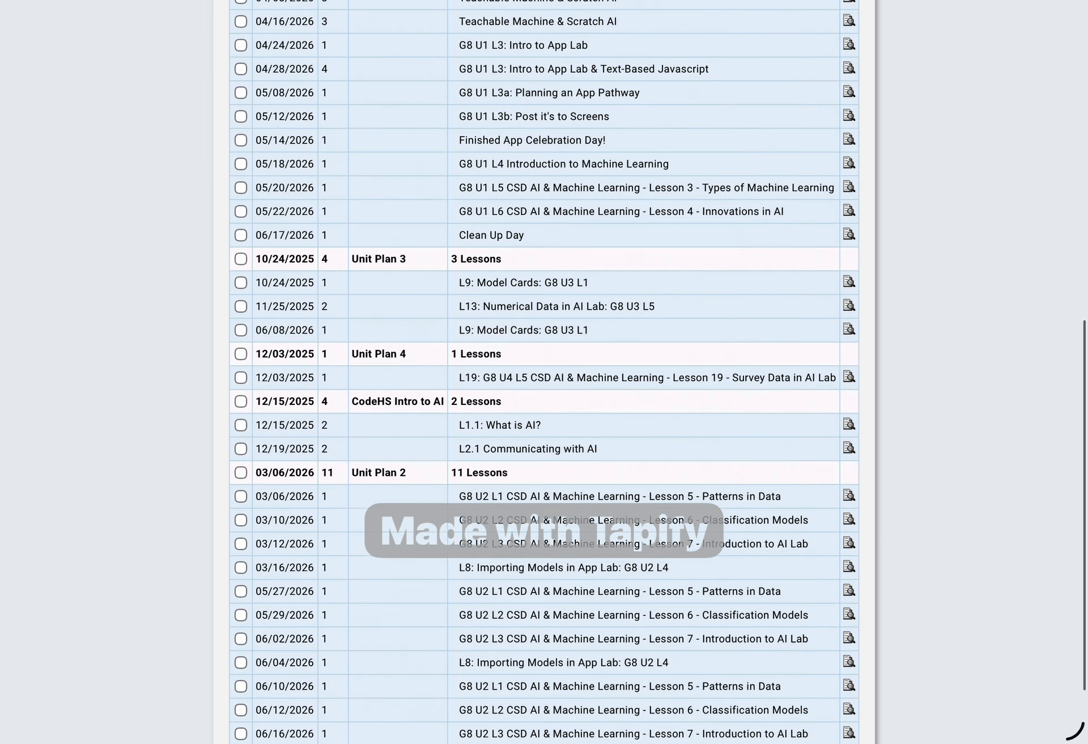
scroll(544, 396, "up", 15)
scroll(544, 396, "down", 1)
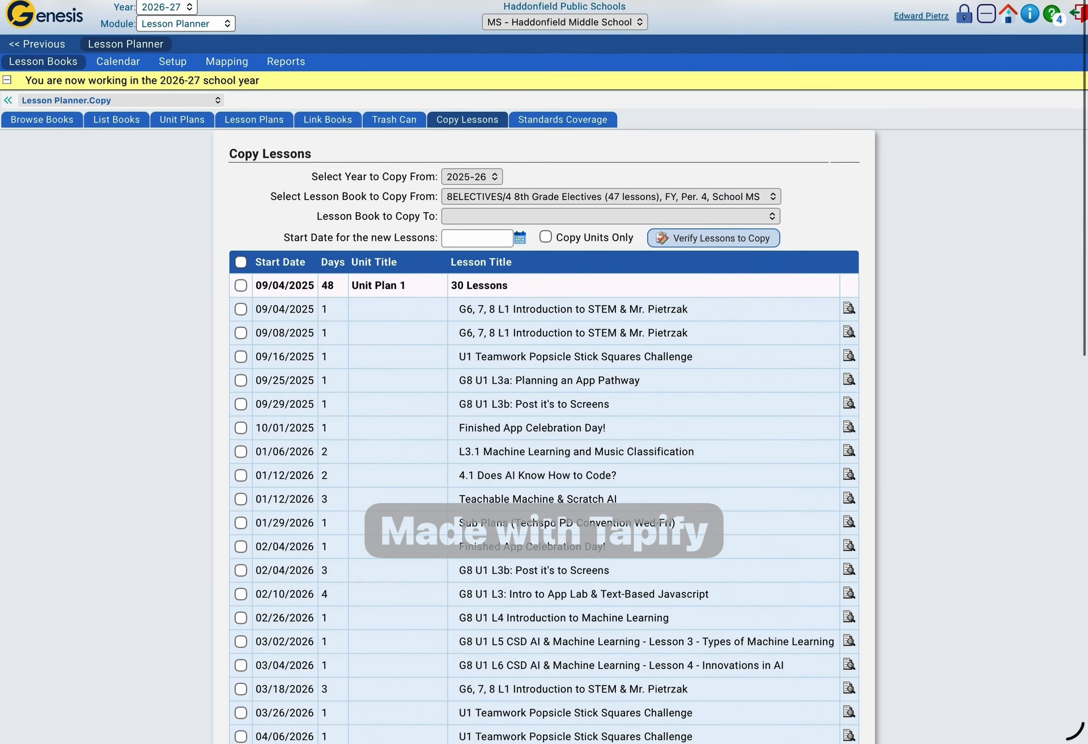
left_click(472, 176)
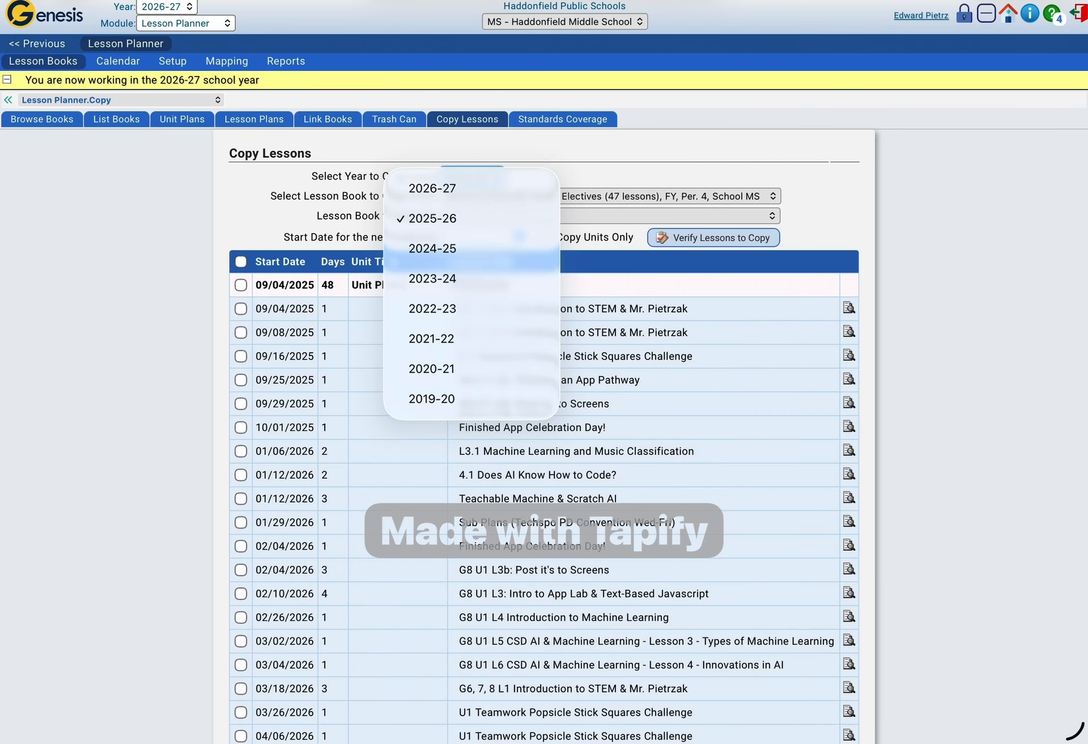
left_click(432, 188)
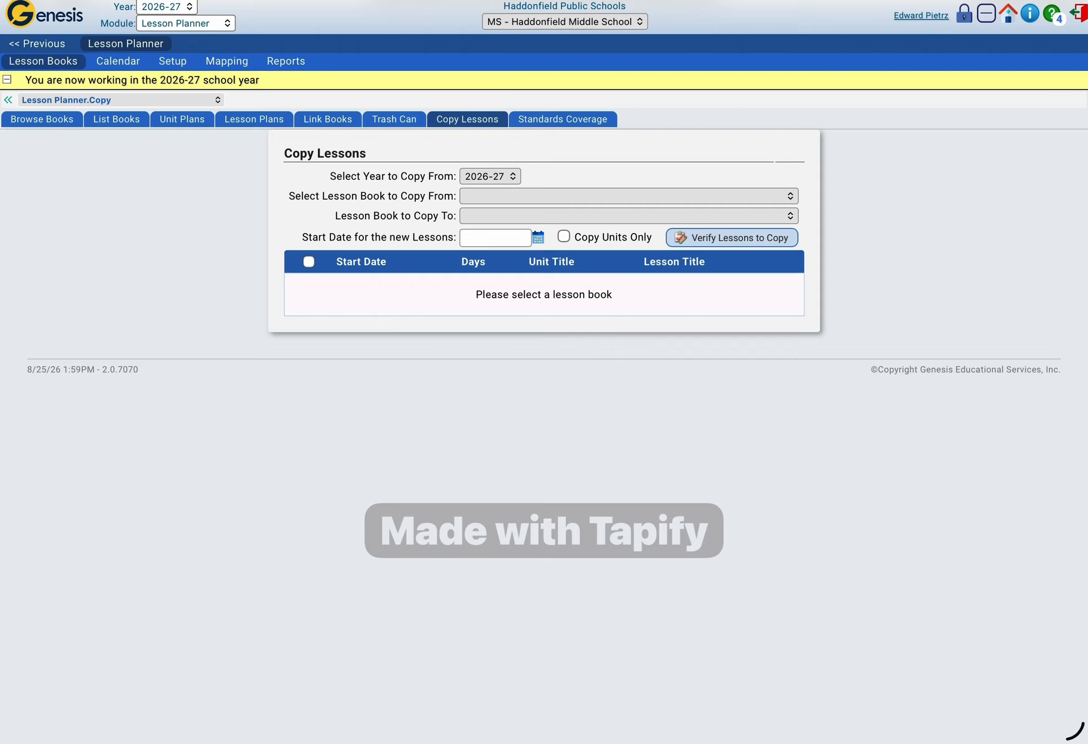
Step: Open the Lesson Planner preferences and review the choices for the number of courses on the calendar, keeping 12 selected
left_click(172, 60)
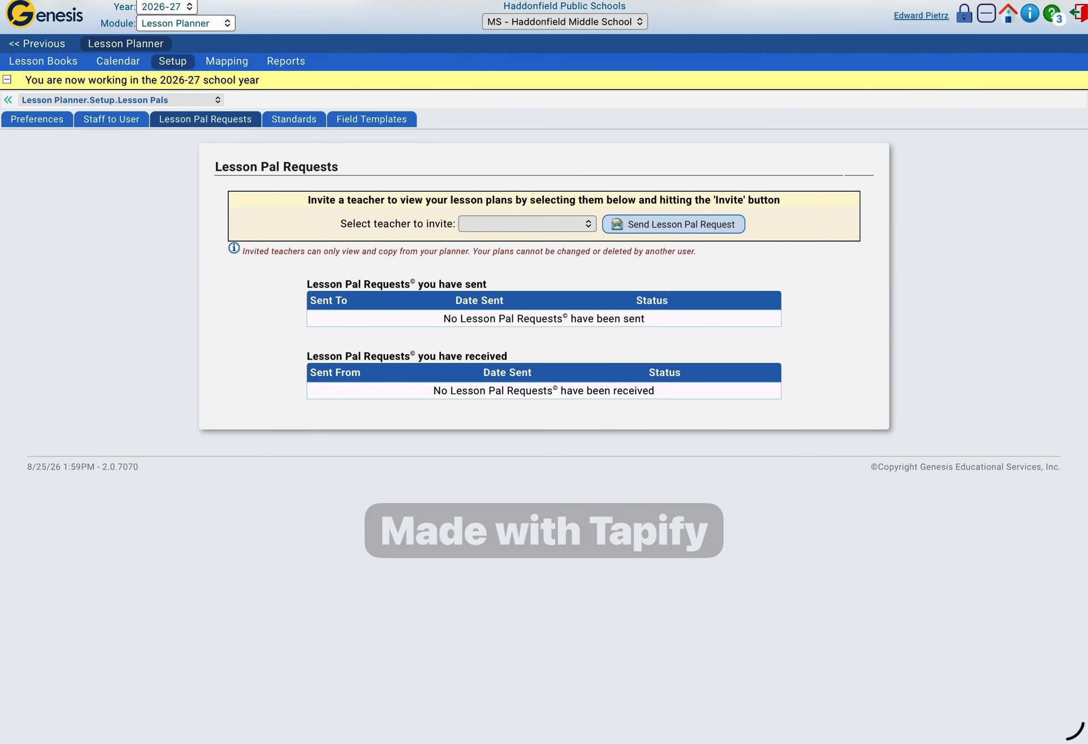
left_click(37, 118)
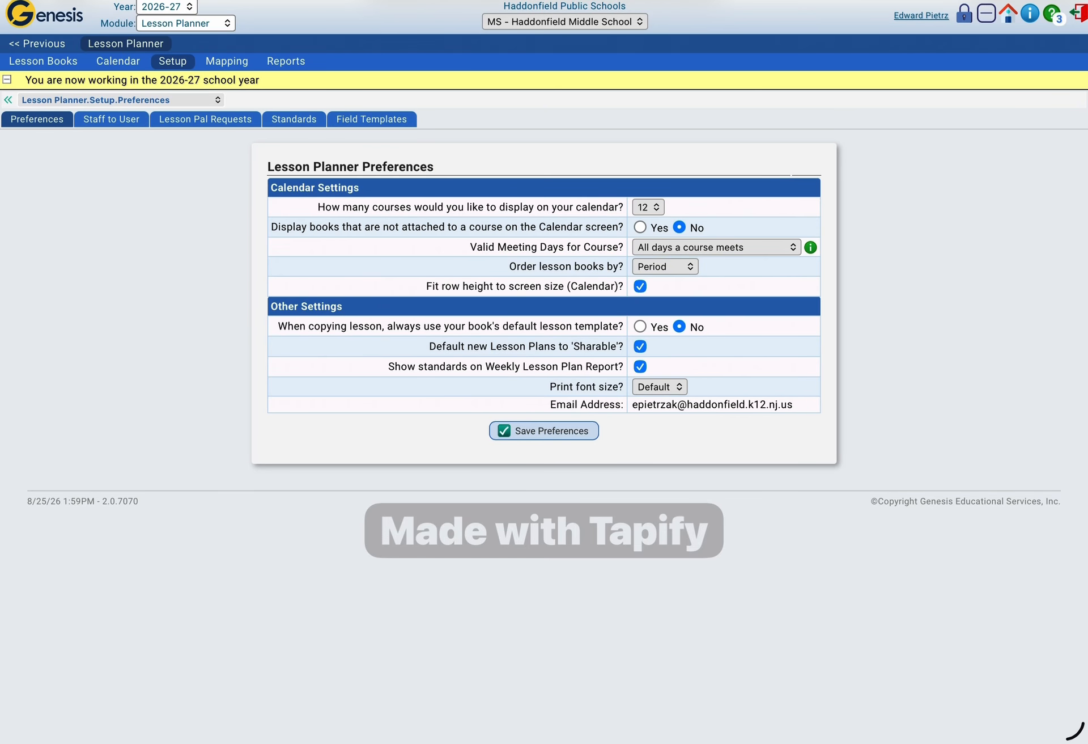
left_click(647, 207)
left_click(647, 207)
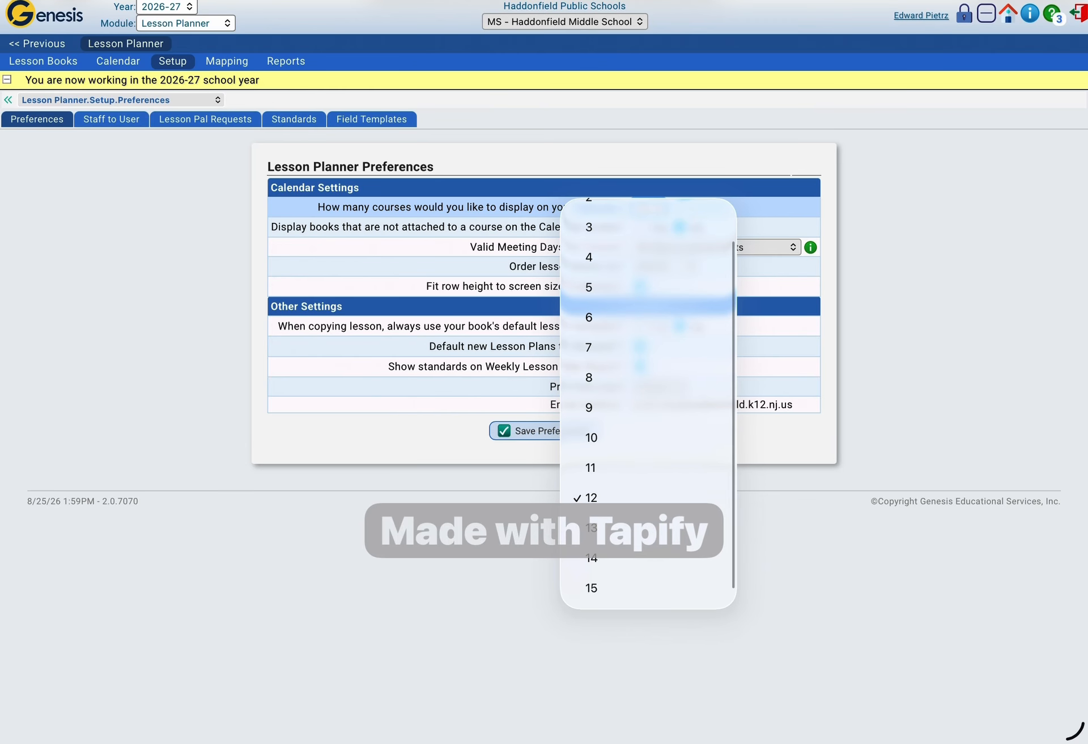
left_click(591, 497)
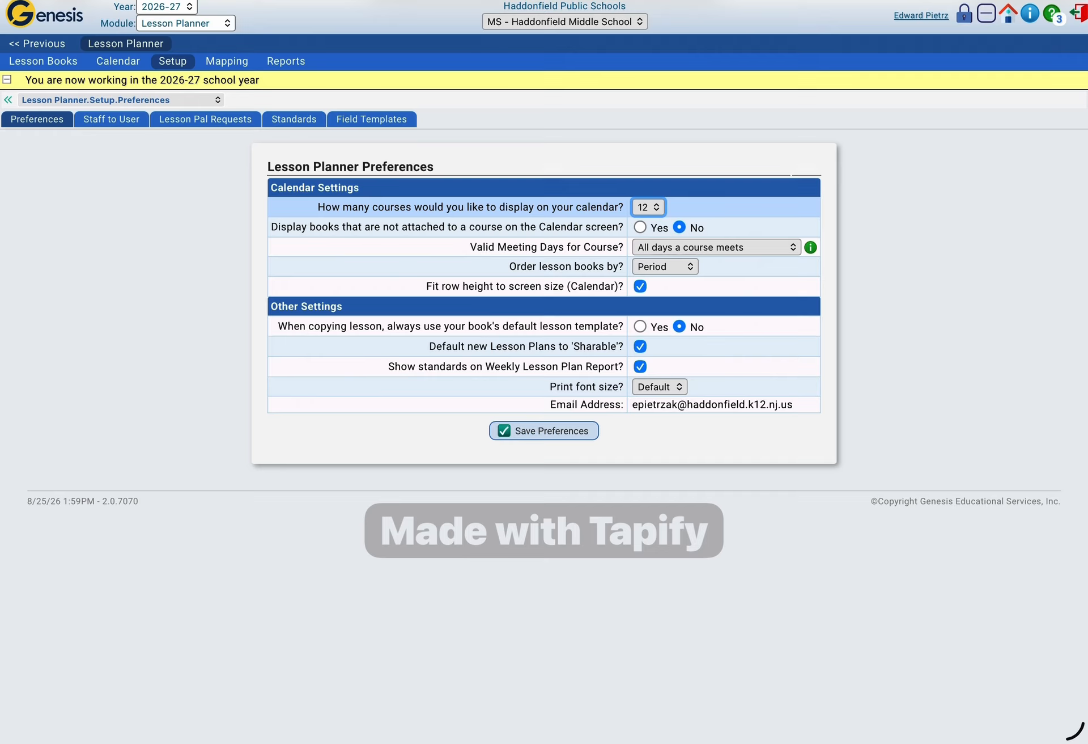
left_click(648, 207)
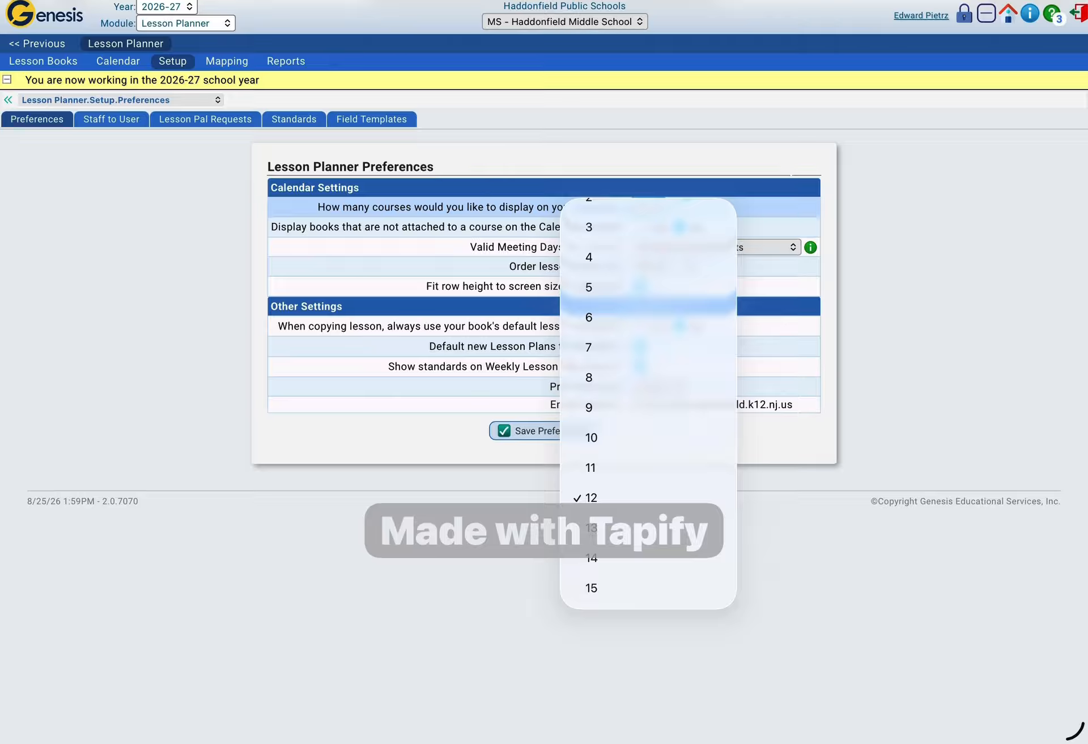
left_click(591, 497)
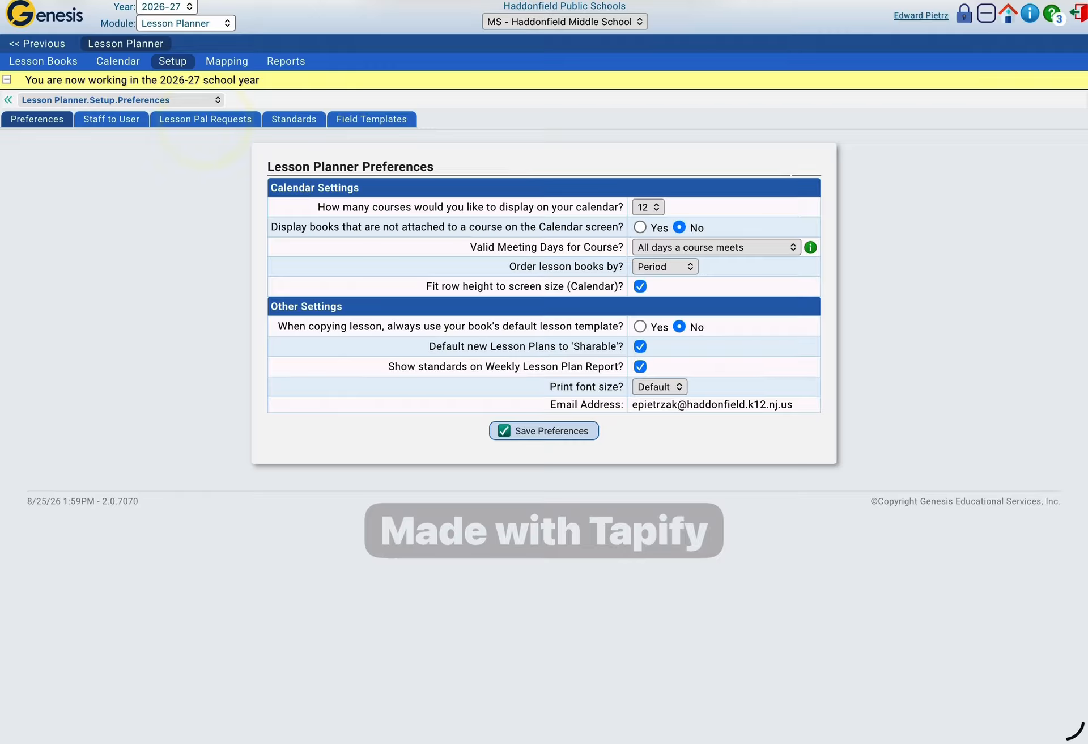
Step: Open the Lesson Pal Requests in the lesson planner setup
left_click(205, 120)
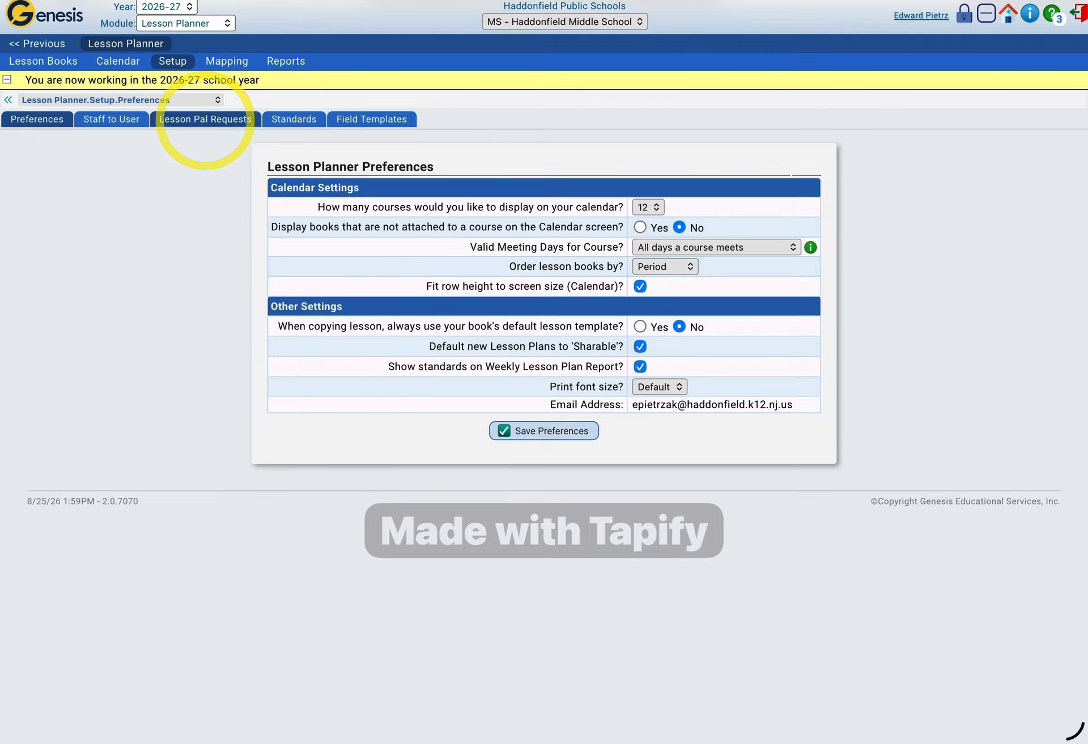